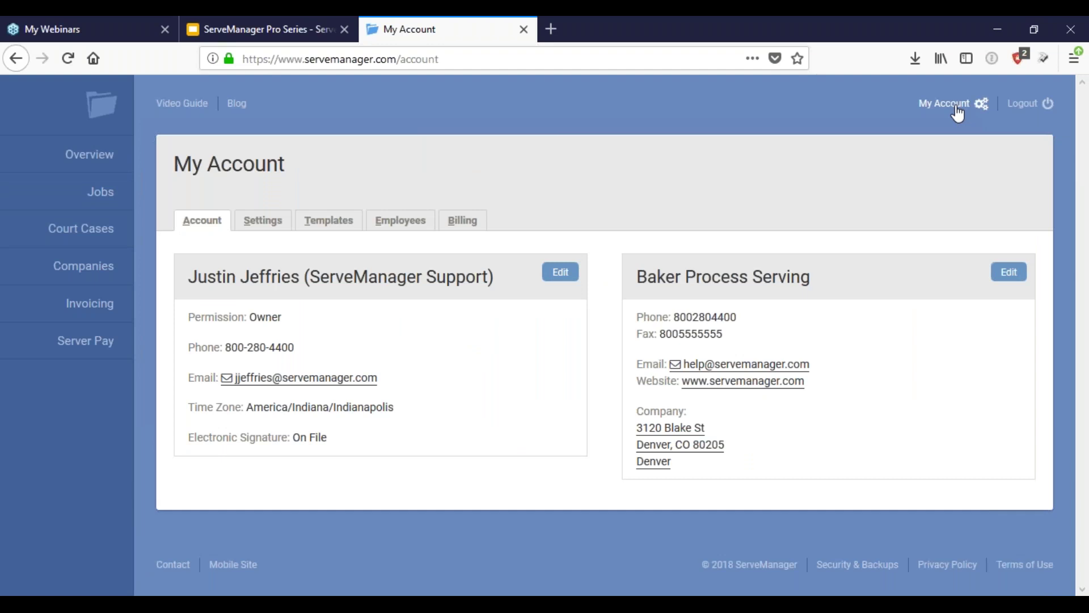
# Open the first active employee's profile from the account's employee list and bring up its edit form.
pyautogui.click(420, 223)
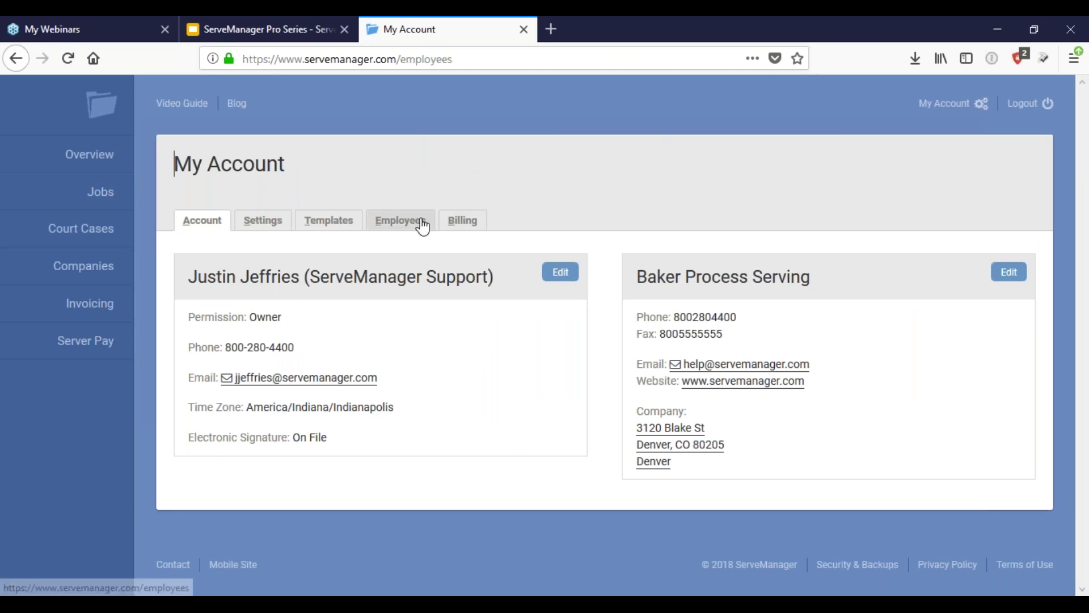
pyautogui.scroll(-3, 404, 284)
pyautogui.scroll(-1, 406, 295)
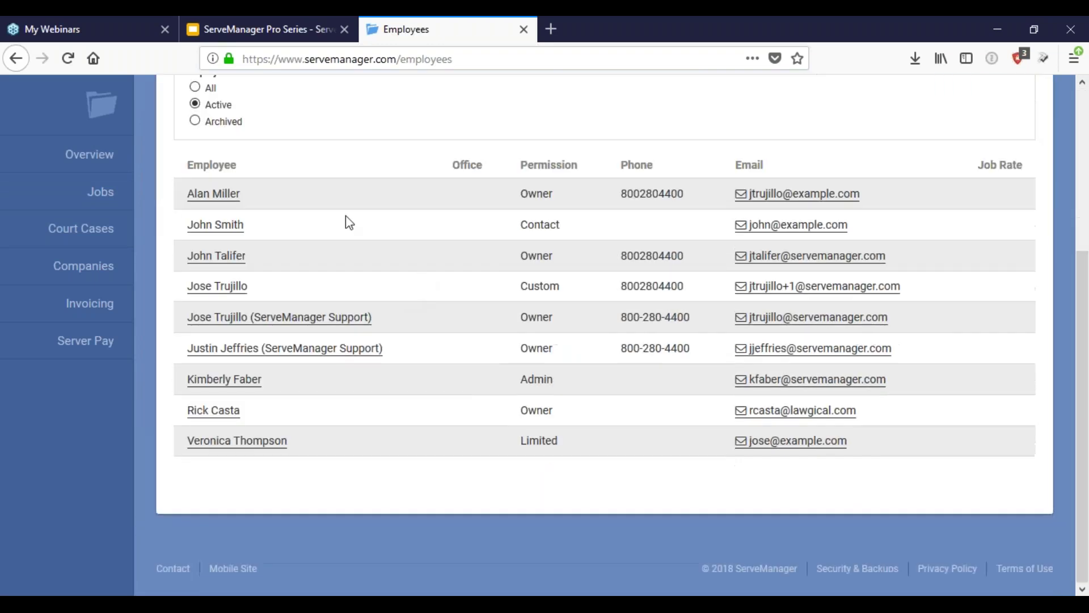
pyautogui.click(200, 193)
pyautogui.scroll(-4, 419, 291)
pyautogui.scroll(4, 418, 292)
pyautogui.click(1027, 155)
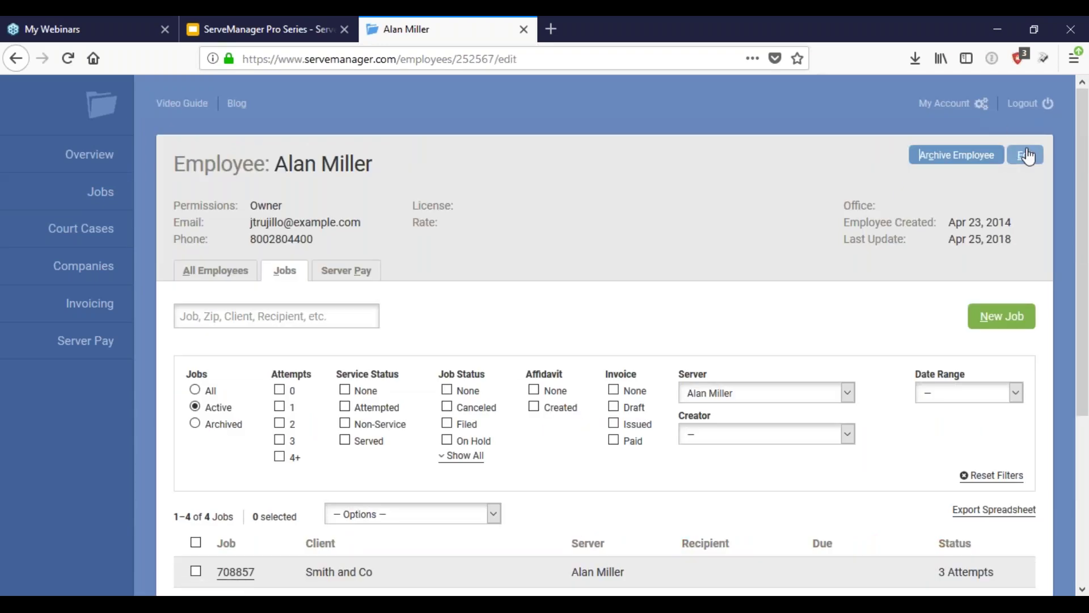
# Compare the employee's permission levels and select Custom to inspect the individual permissions.
pyautogui.scroll(-6, 651, 253)
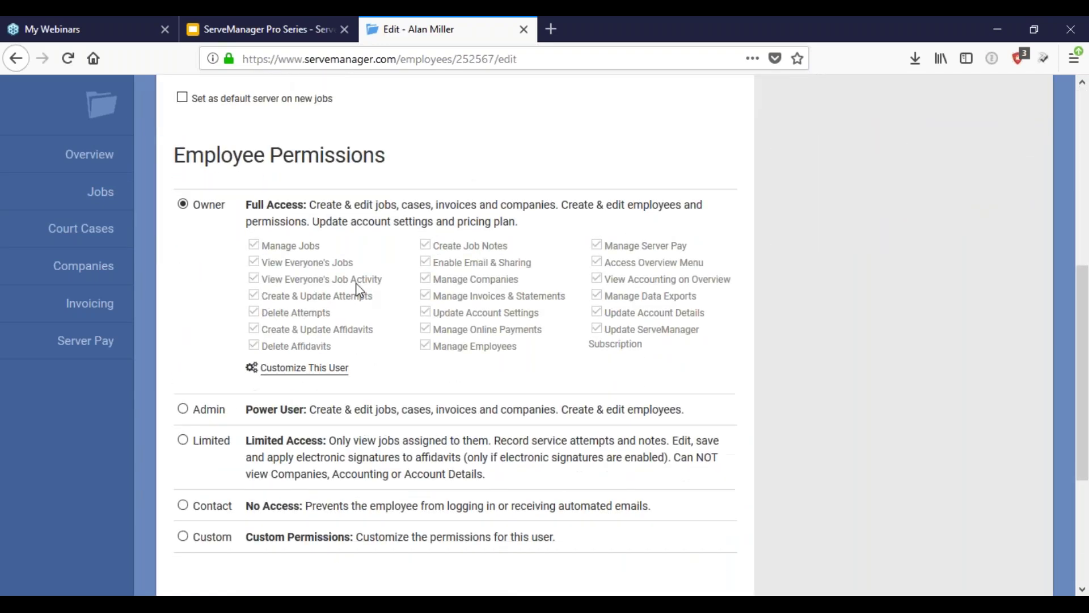
pyautogui.scroll(-3, 318, 284)
pyautogui.scroll(3, 214, 280)
pyautogui.scroll(-1, 216, 306)
pyautogui.scroll(-1, 216, 317)
pyautogui.click(183, 477)
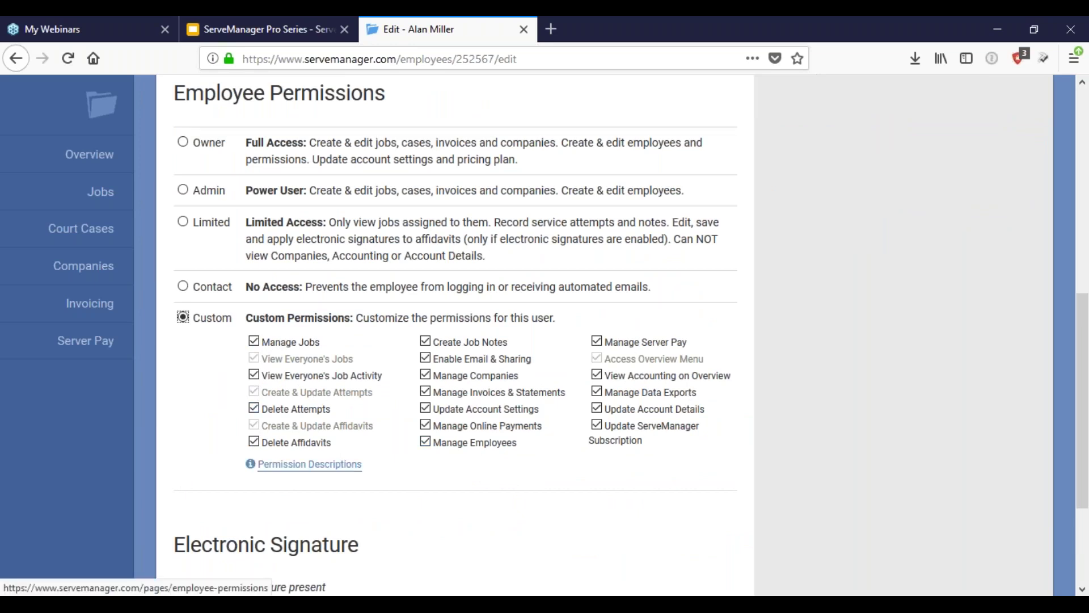
# Read through the Permission Descriptions page and return to the start of the employee's edit form.
pyautogui.click(309, 464)
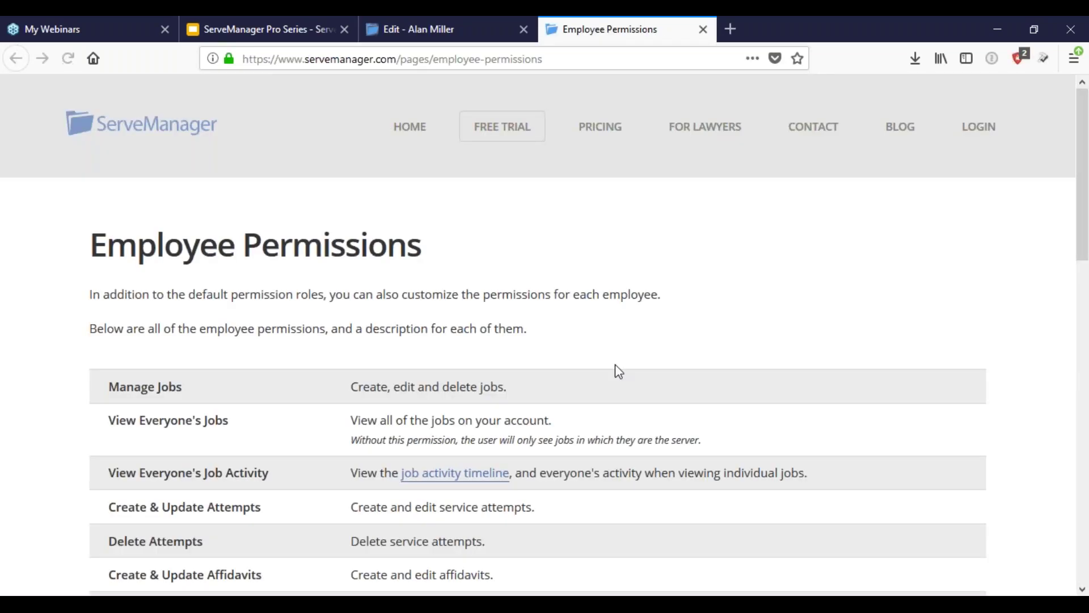
pyautogui.scroll(-7, 614, 370)
pyautogui.scroll(-6, 607, 397)
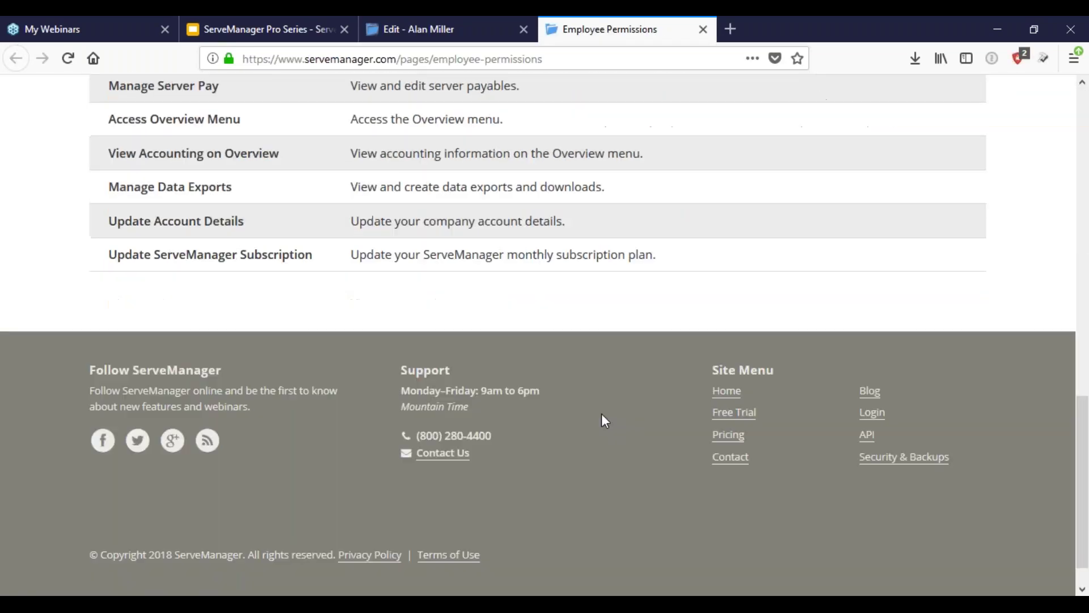
pyautogui.press('Home')
pyautogui.click(703, 29)
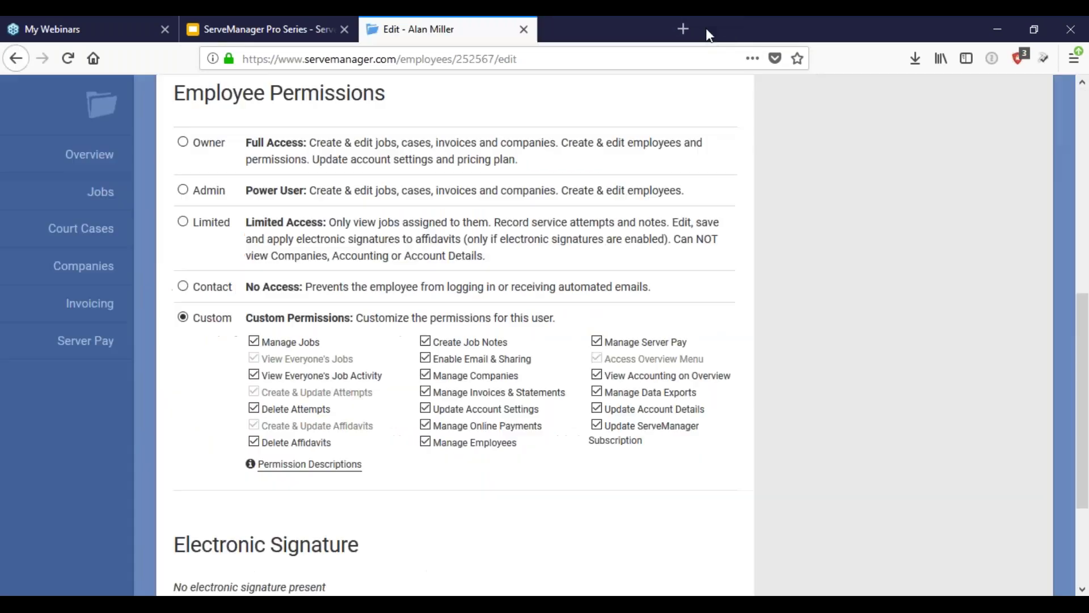
pyautogui.scroll(8, 560, 211)
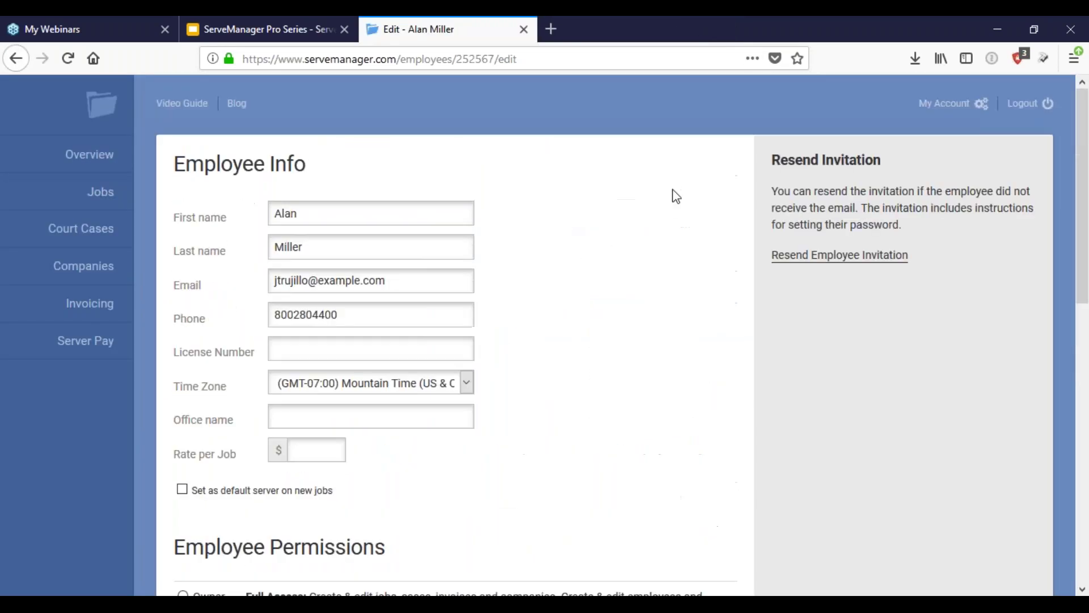
# Start adding a new employee who can log in to the system, and choose Custom under Employee Permissions.
pyautogui.click(961, 113)
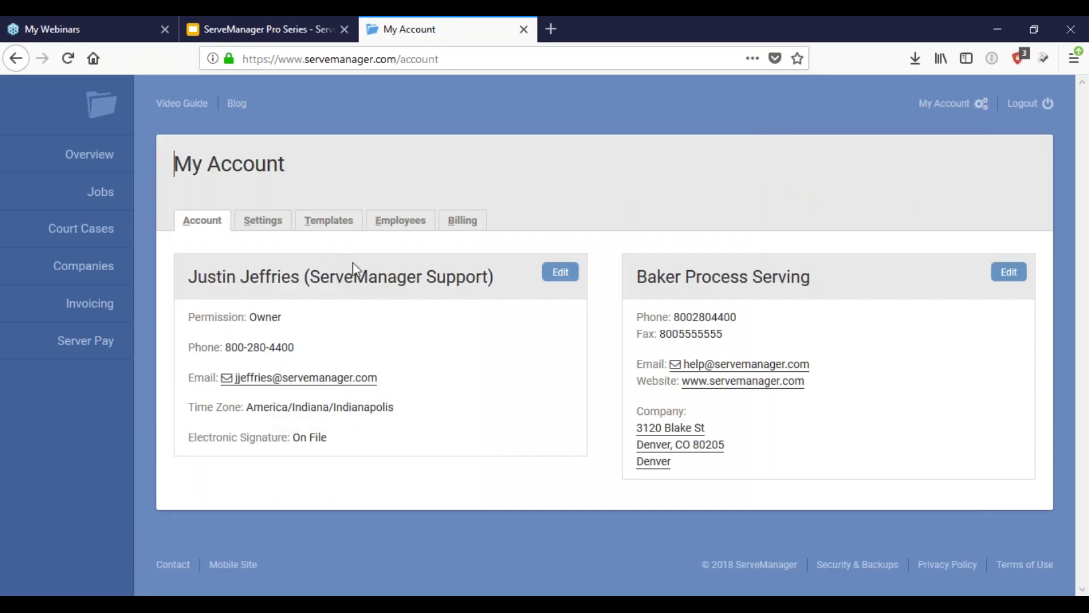
pyautogui.click(402, 219)
pyautogui.click(984, 266)
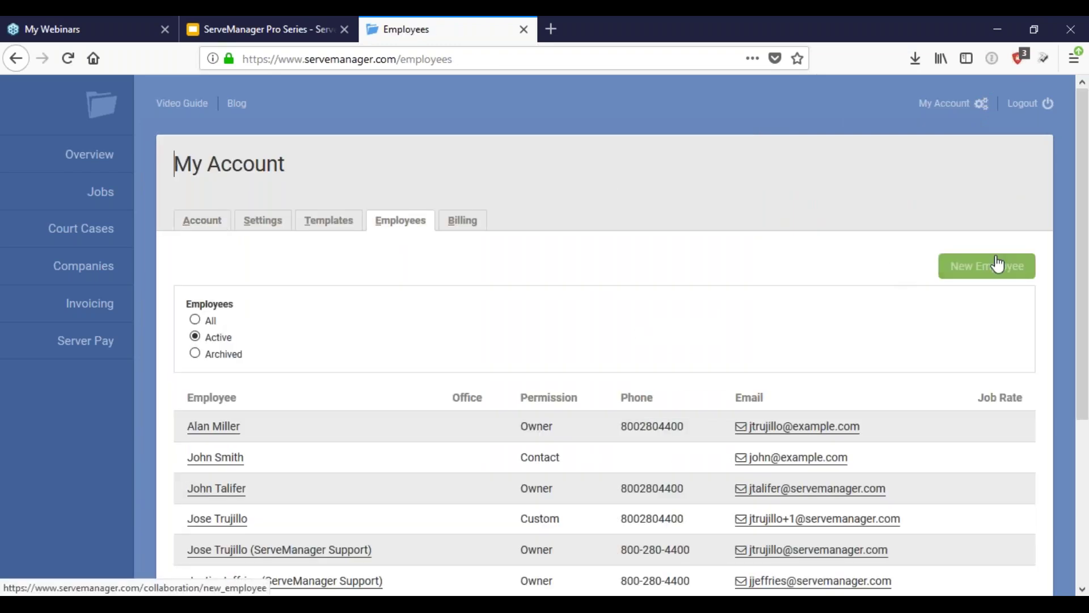
pyautogui.click(400, 251)
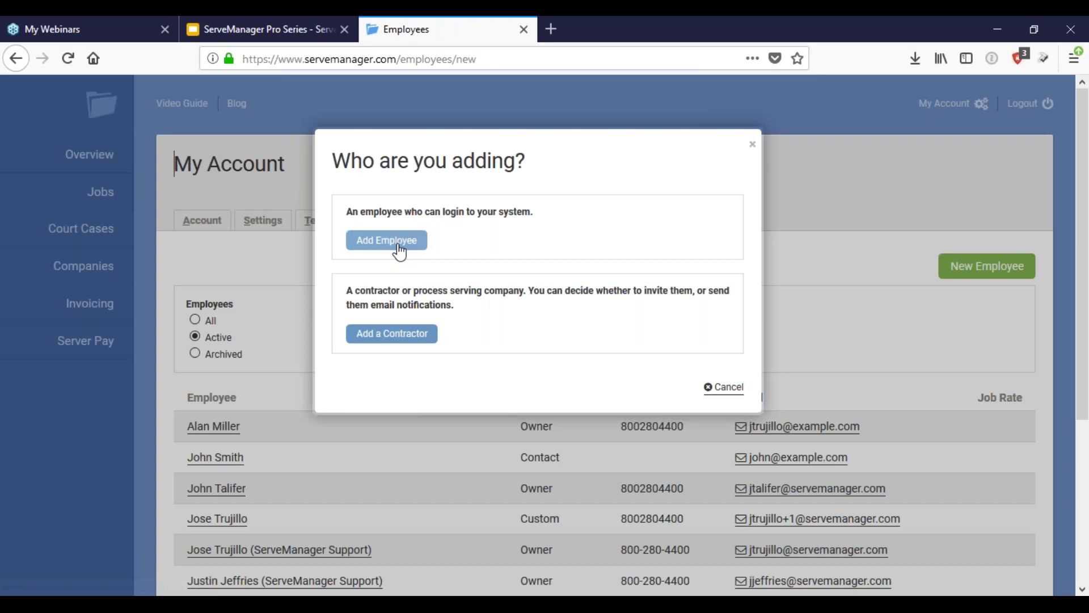
pyautogui.scroll(-10, 399, 251)
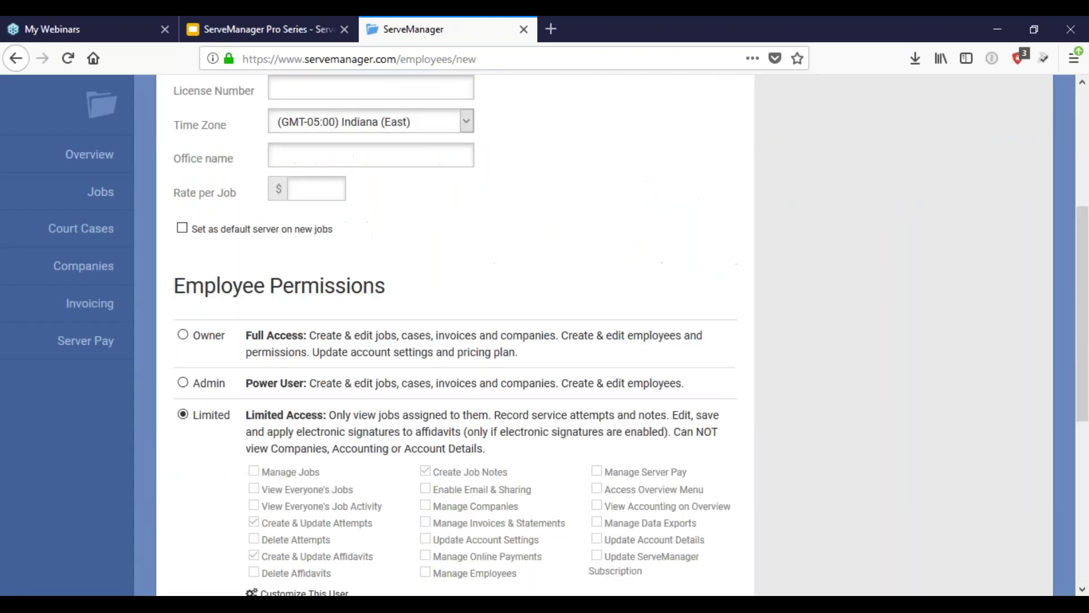
pyautogui.click(183, 311)
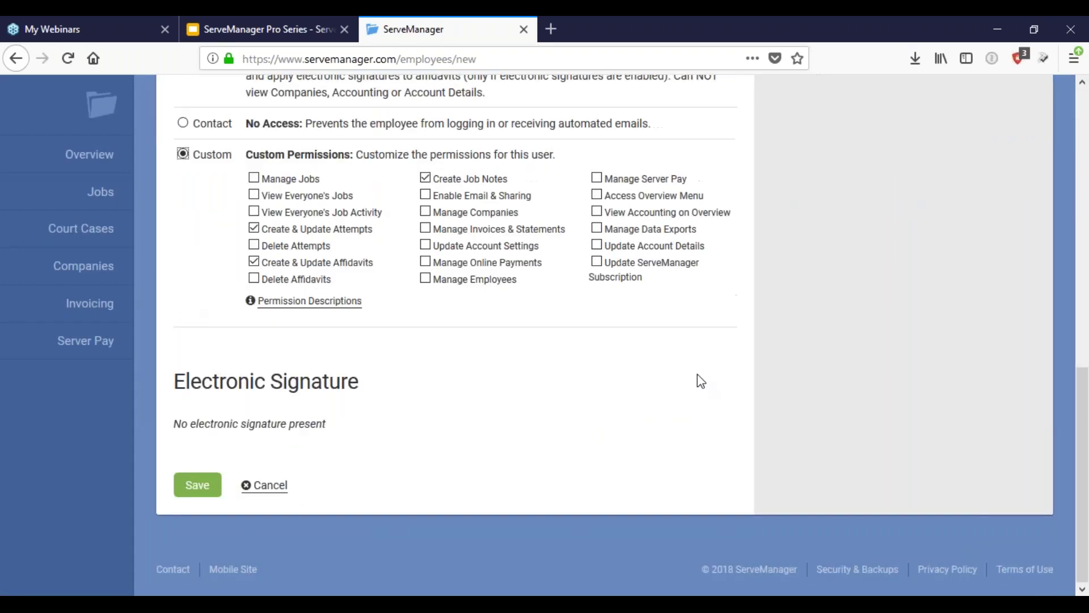
pyautogui.scroll(10, 697, 373)
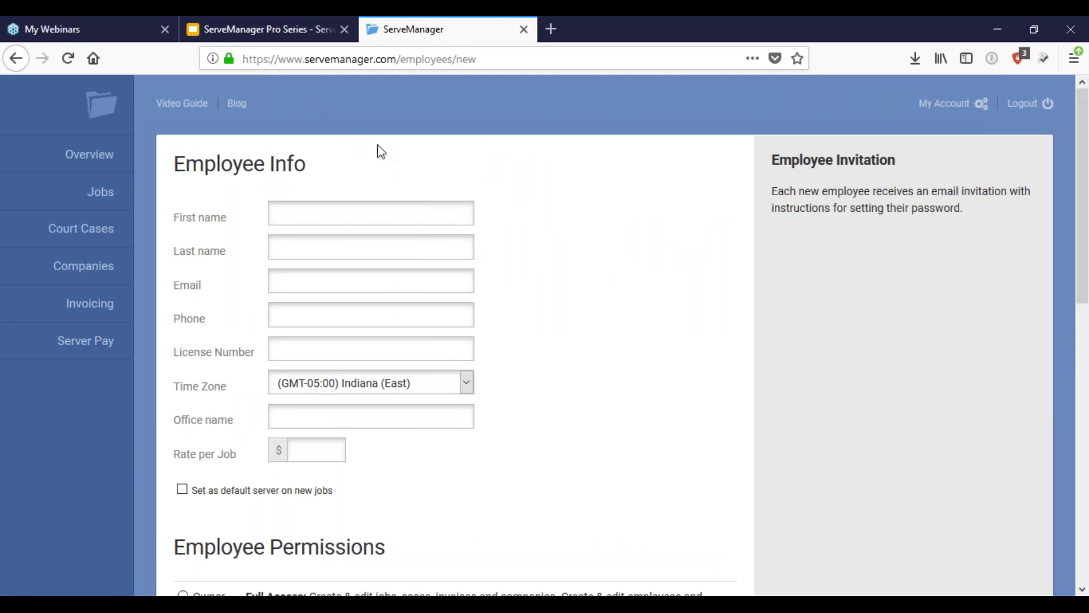
# Examine the Email Notifications section of the account settings, including New Jobs & Routes and Auto-Check Email Contacts.
pyautogui.click(959, 109)
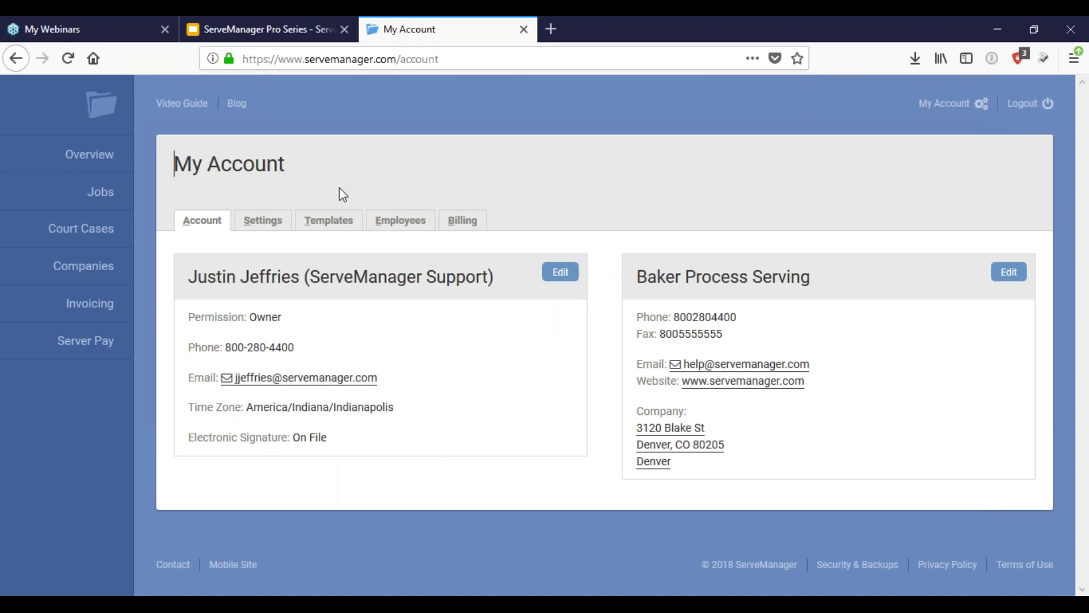
pyautogui.click(263, 224)
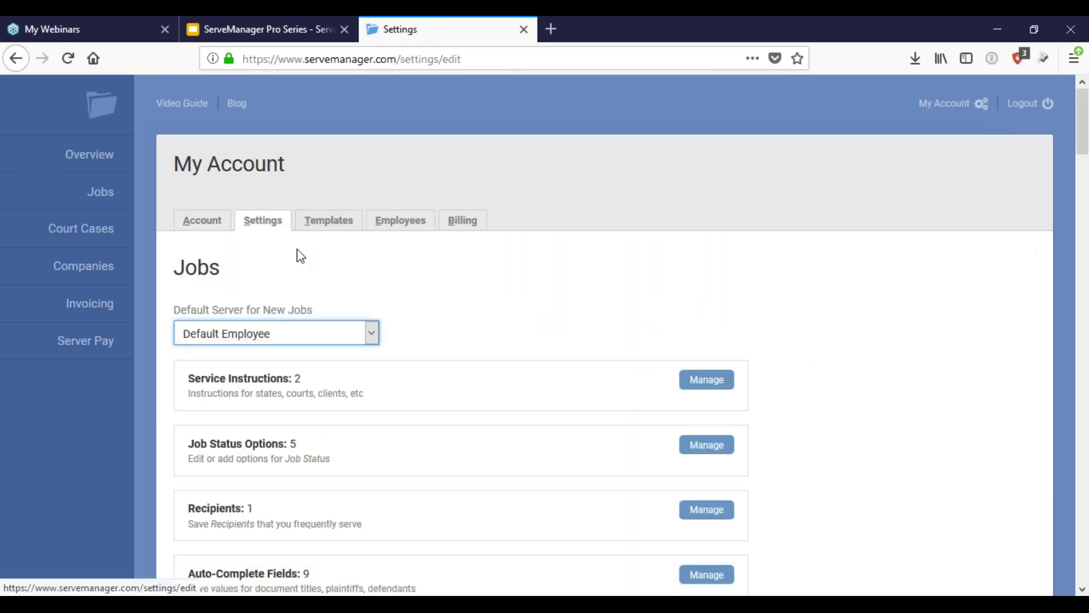
pyautogui.scroll(-15, 751, 375)
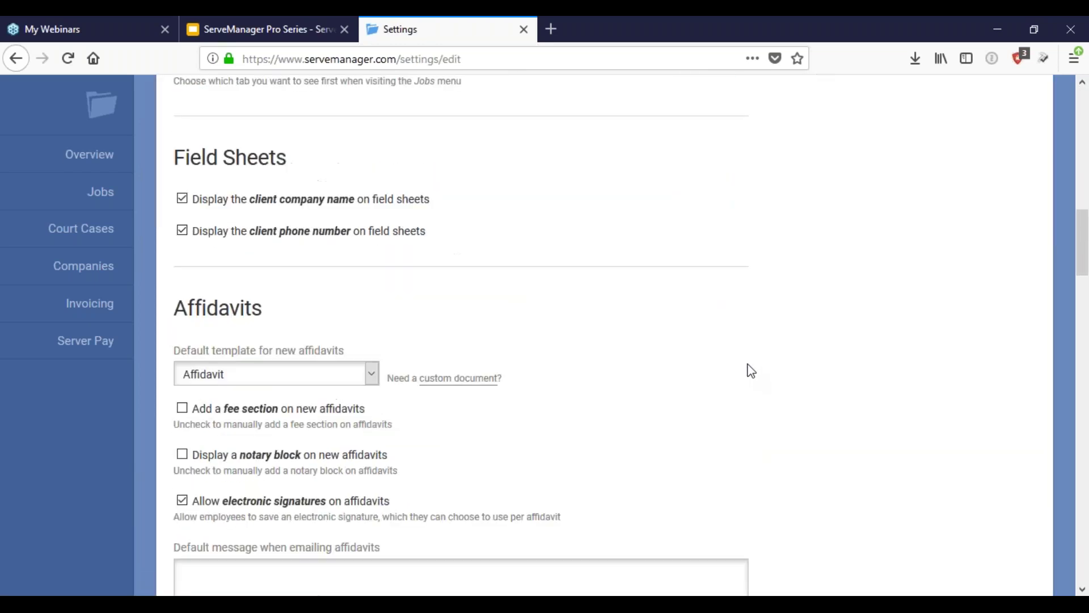
pyautogui.scroll(-20, 751, 370)
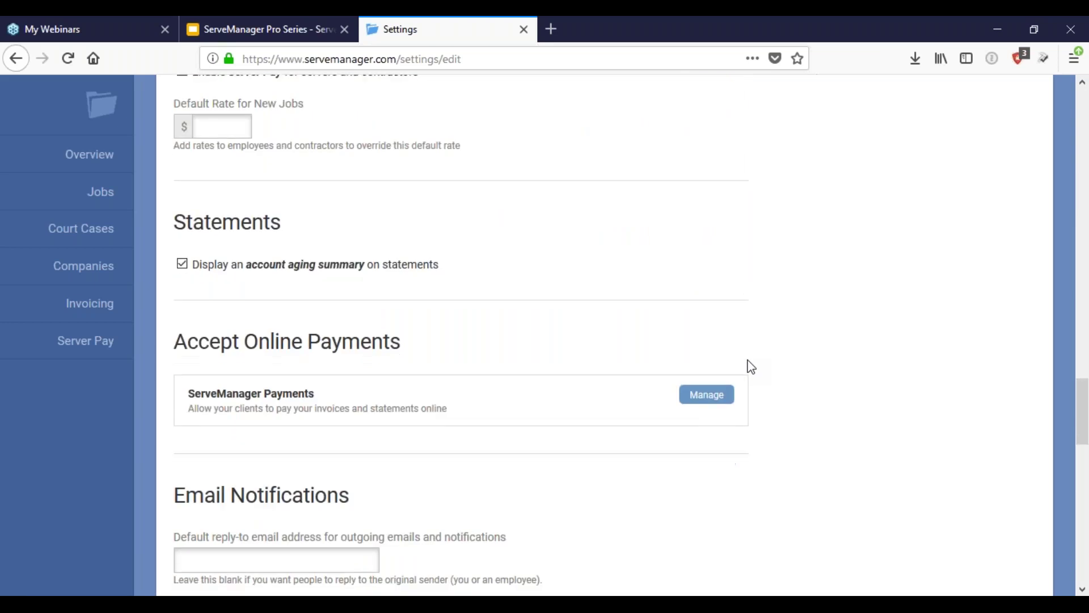
pyautogui.scroll(-8, 751, 367)
pyautogui.scroll(-1, 751, 368)
pyautogui.scroll(4, 750, 368)
pyautogui.scroll(-5, 749, 369)
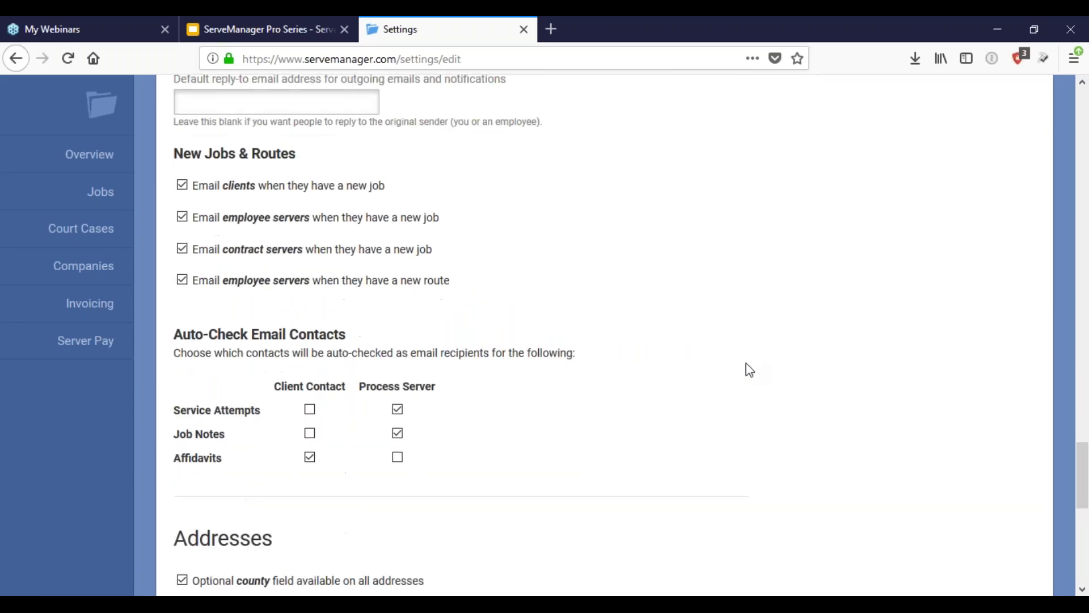
pyautogui.scroll(2, 748, 369)
pyautogui.scroll(-2, 748, 372)
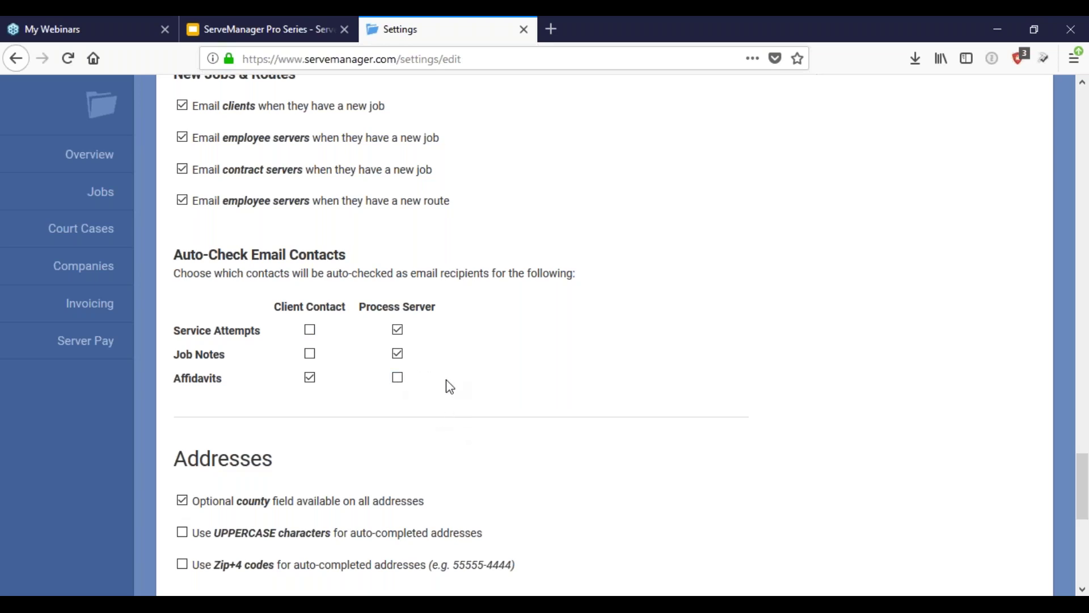
# Open the active job for the client Servin from the jobs list.
pyautogui.scroll(15, 484, 482)
pyautogui.scroll(15, 484, 480)
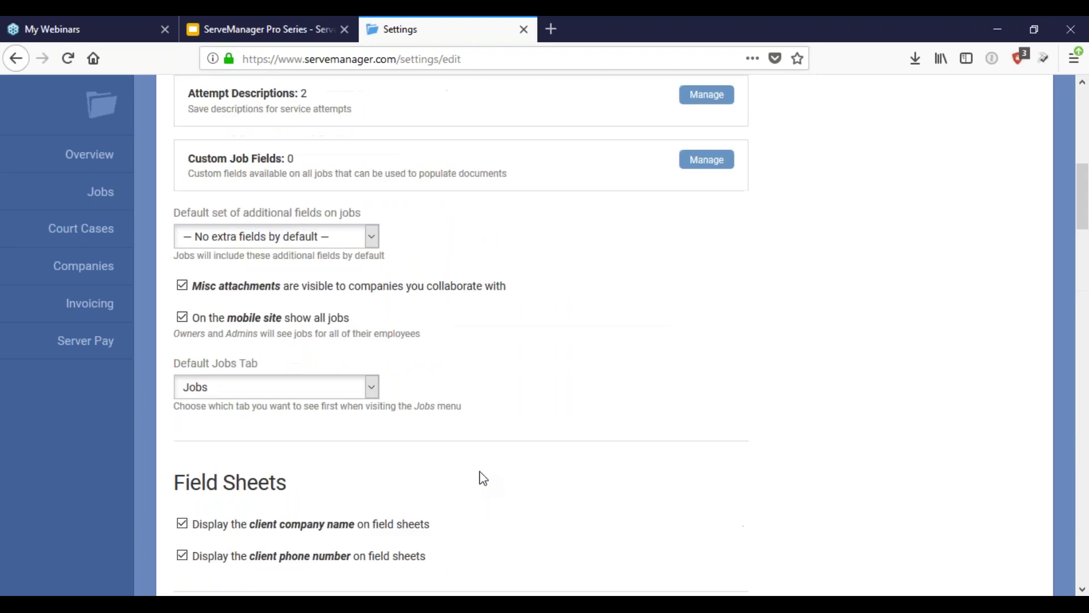
pyautogui.click(95, 191)
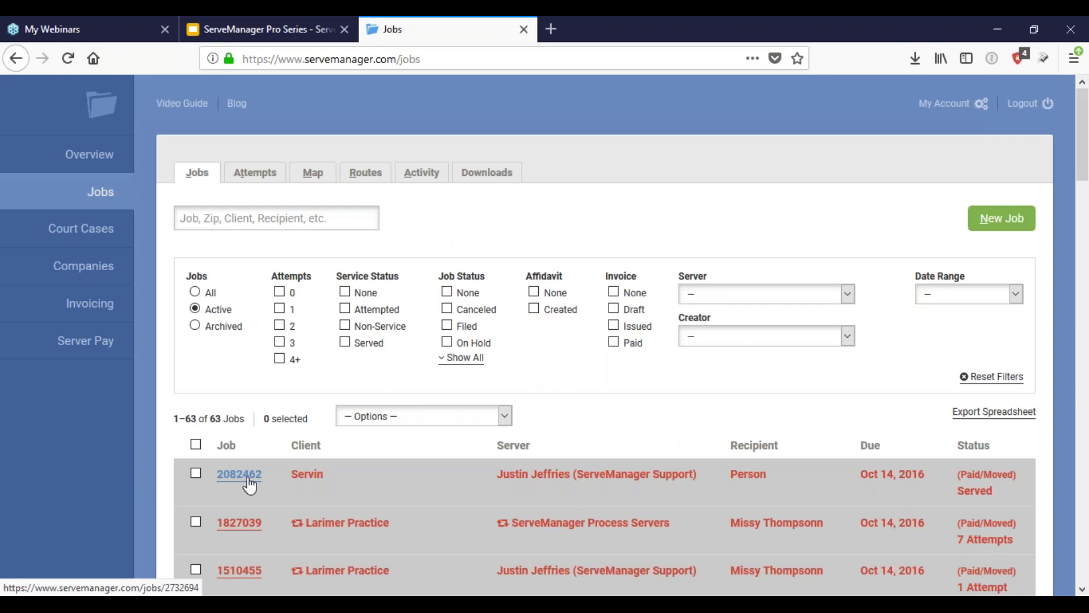
pyautogui.scroll(-3, 247, 486)
pyautogui.click(225, 304)
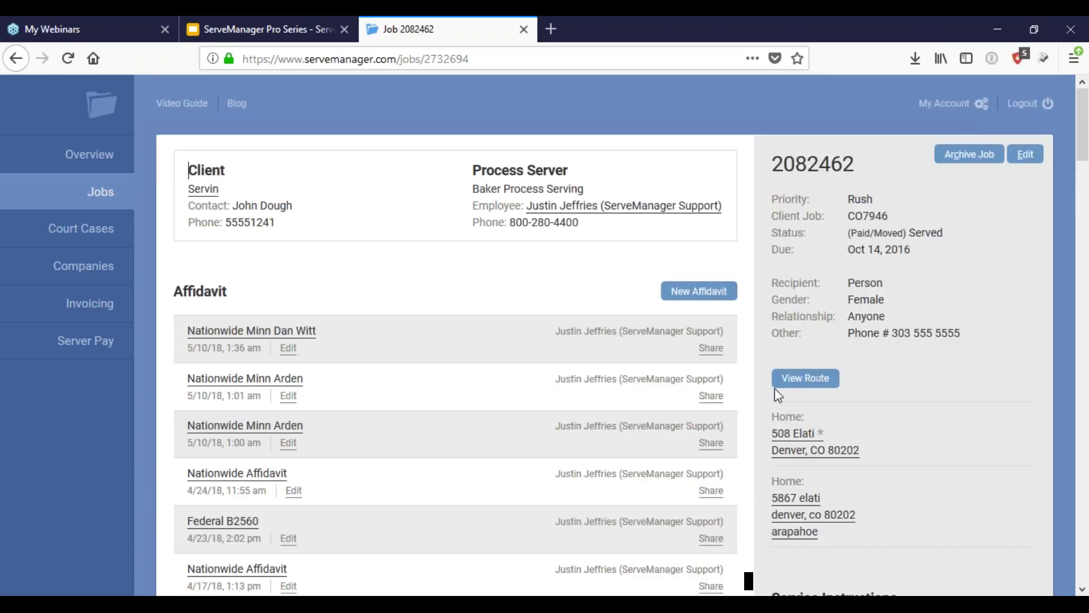
# View the job's first home address in Google Maps, close the map and return to the job's overview.
pyautogui.scroll(-3, 837, 338)
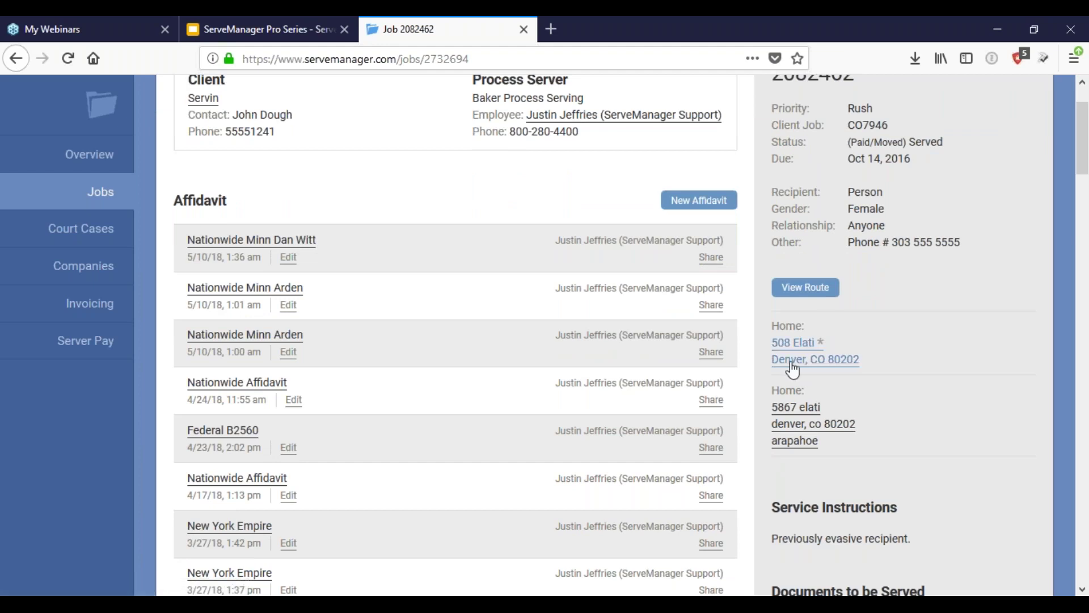
pyautogui.scroll(-3, 792, 370)
pyautogui.click(793, 179)
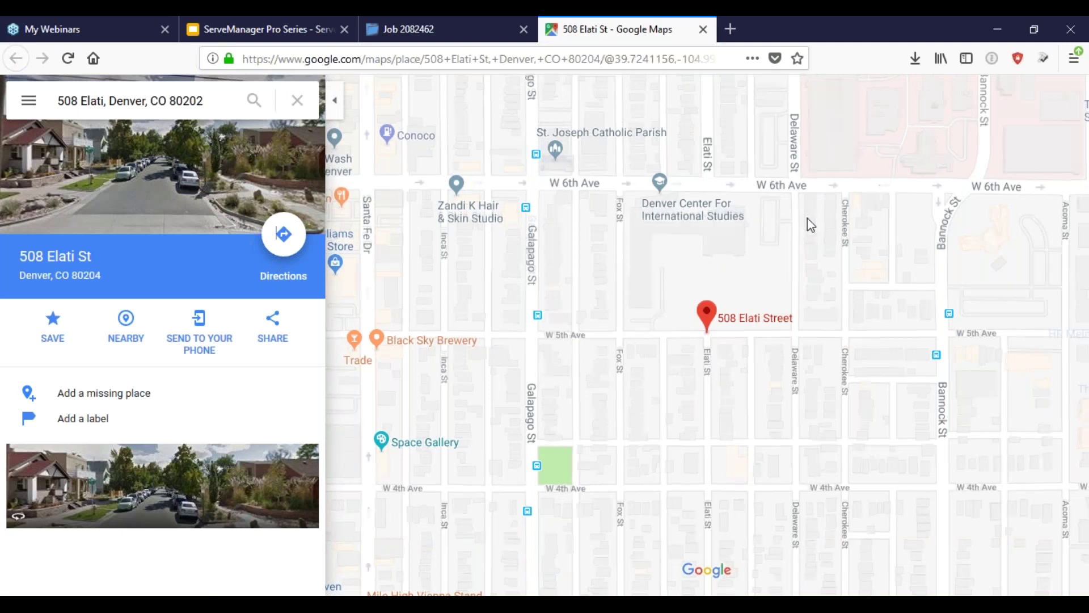
pyautogui.click(704, 29)
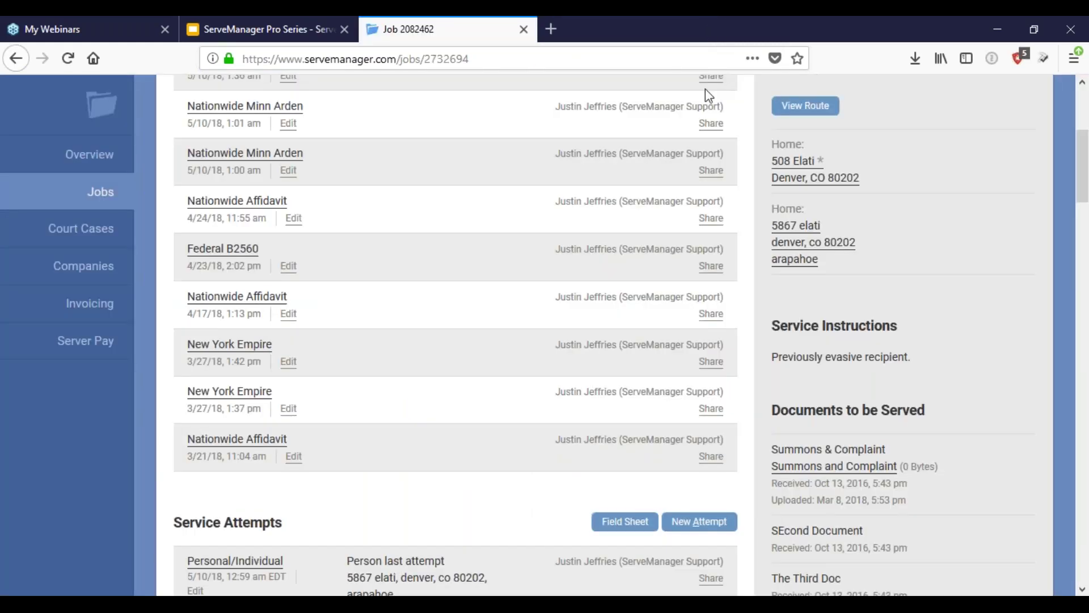
pyautogui.scroll(5, 706, 89)
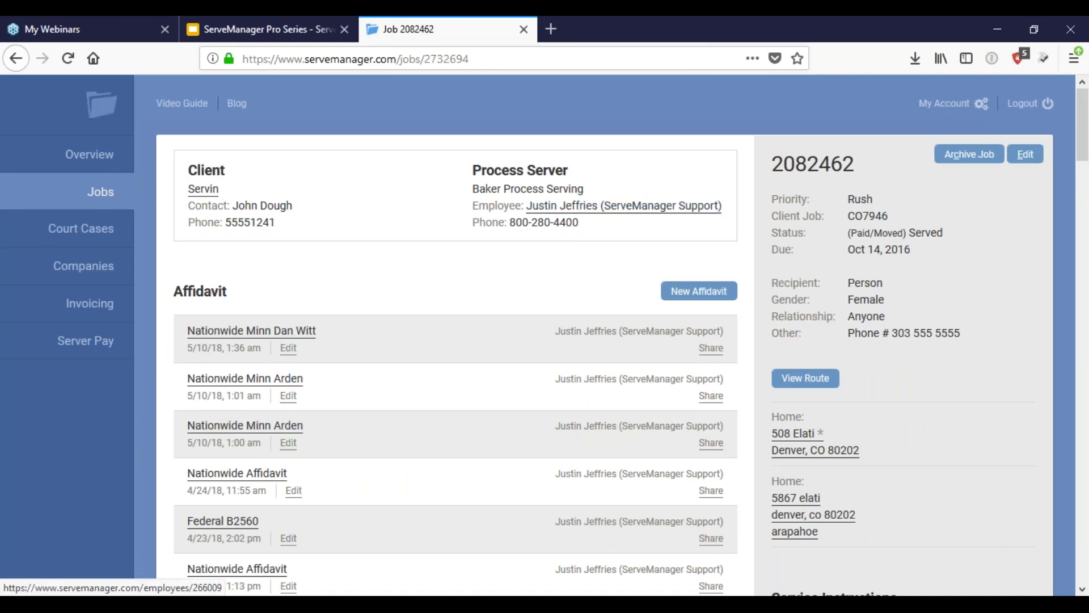
# Examine the Server Pay section of the account settings, including the Default Rate for New Jobs field.
pyautogui.click(973, 107)
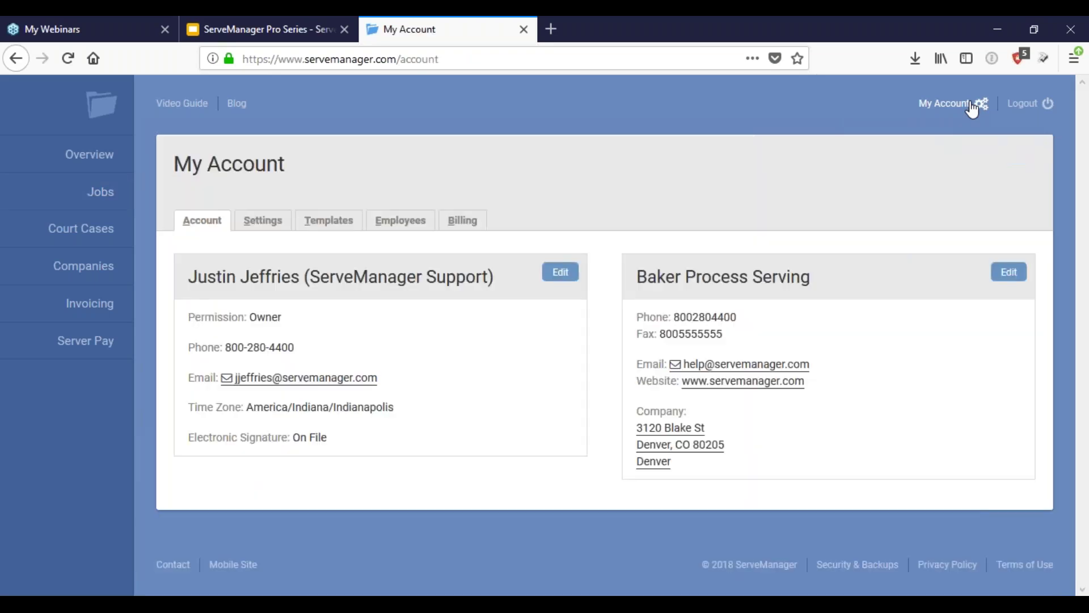
pyautogui.click(272, 221)
pyautogui.scroll(-10, 563, 275)
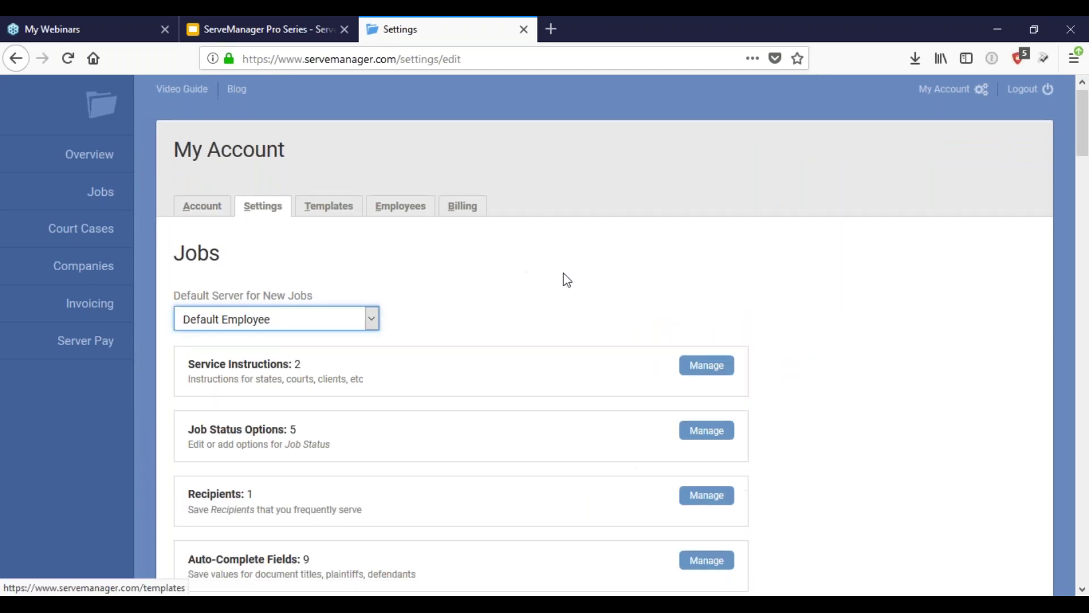
pyautogui.scroll(-15, 576, 273)
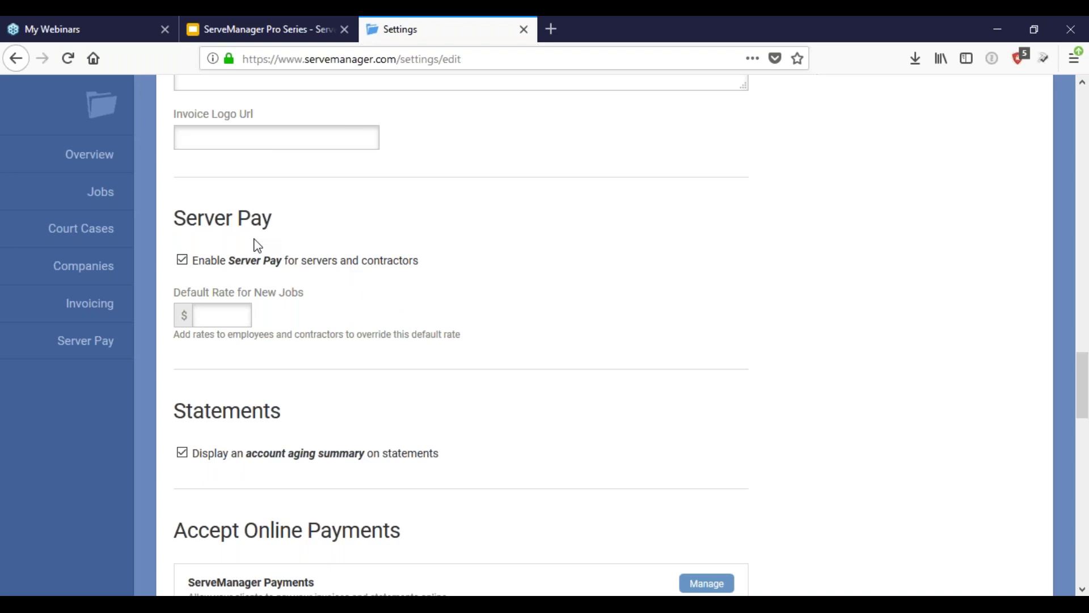
pyautogui.scroll(2, 342, 291)
pyautogui.scroll(-2, 317, 275)
pyautogui.click(222, 314)
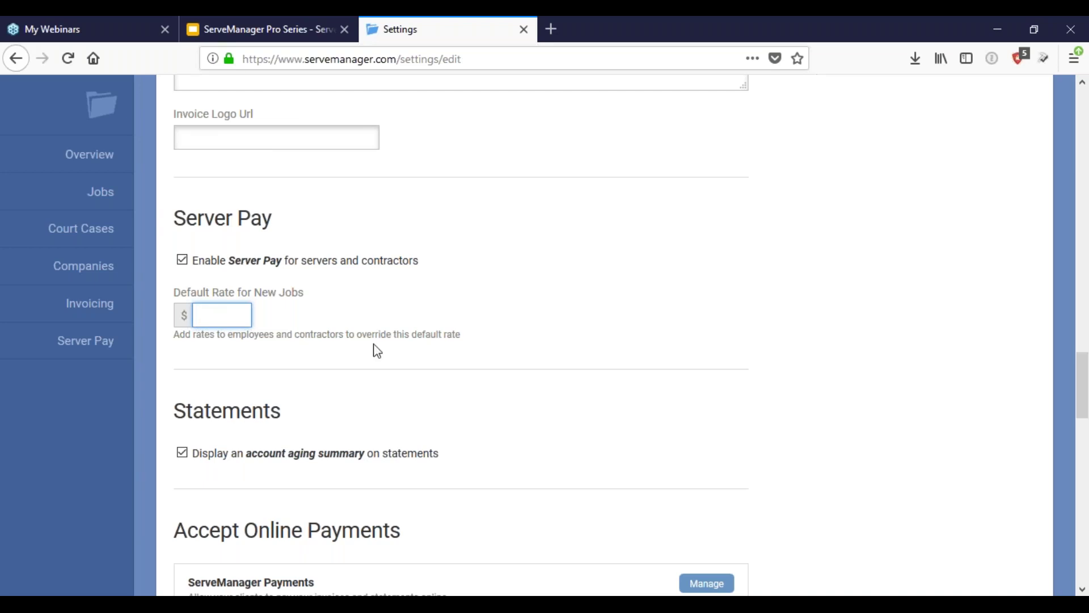
pyautogui.scroll(6, 375, 350)
pyautogui.scroll(-3, 379, 361)
pyautogui.scroll(-3, 382, 365)
# Leave the account settings and open the account's list of active employees.
pyautogui.scroll(15, 469, 313)
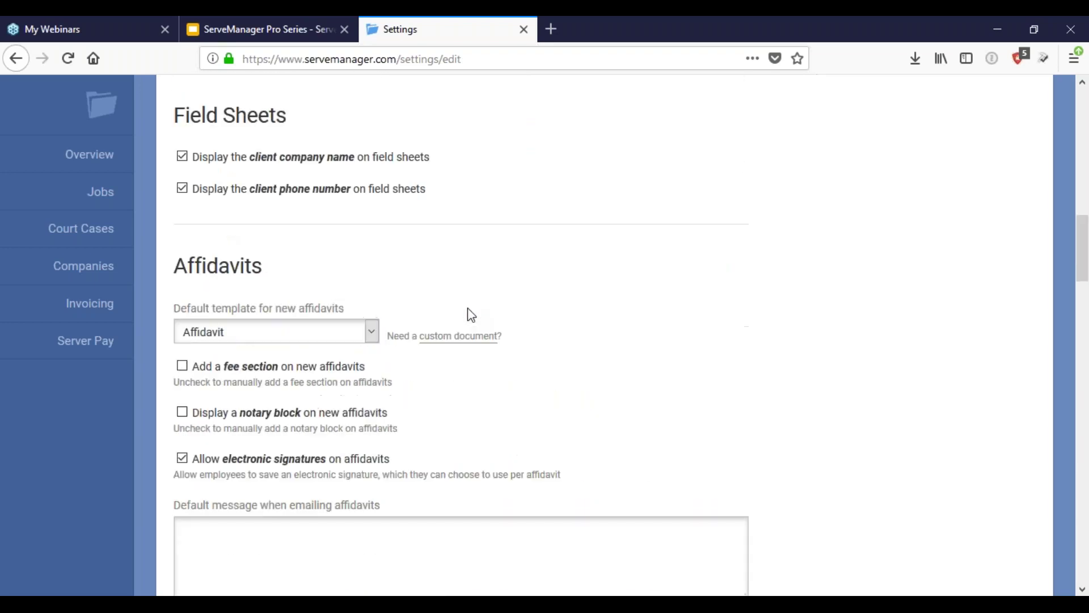
pyautogui.scroll(-15, 471, 316)
pyautogui.scroll(20, 472, 315)
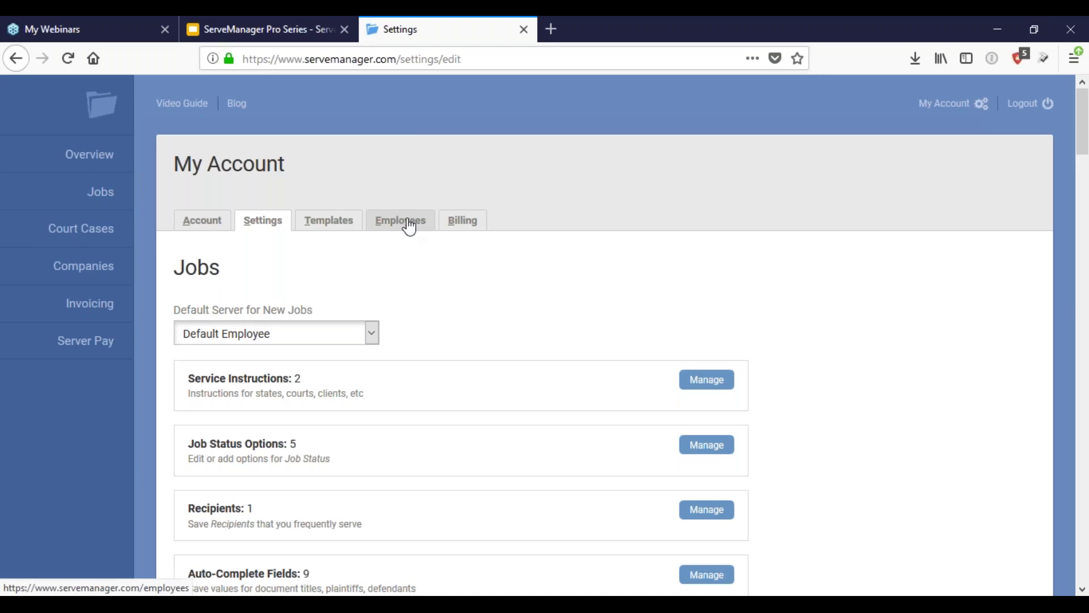
pyautogui.click(410, 227)
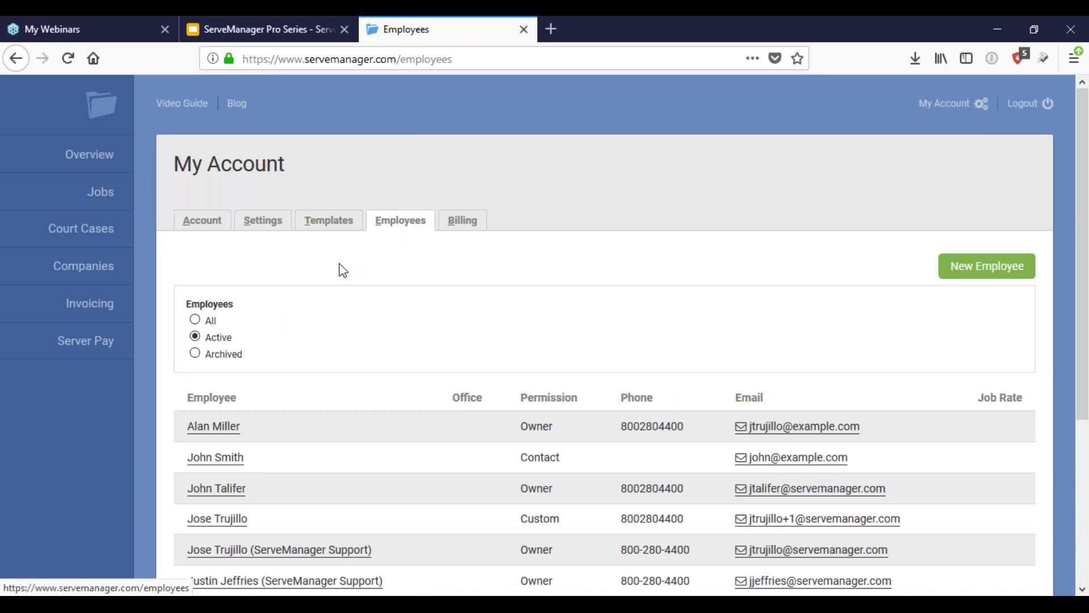
# Open your own employee record for editing and examine its Rate per Job field.
pyautogui.scroll(-4, 308, 350)
pyautogui.click(268, 349)
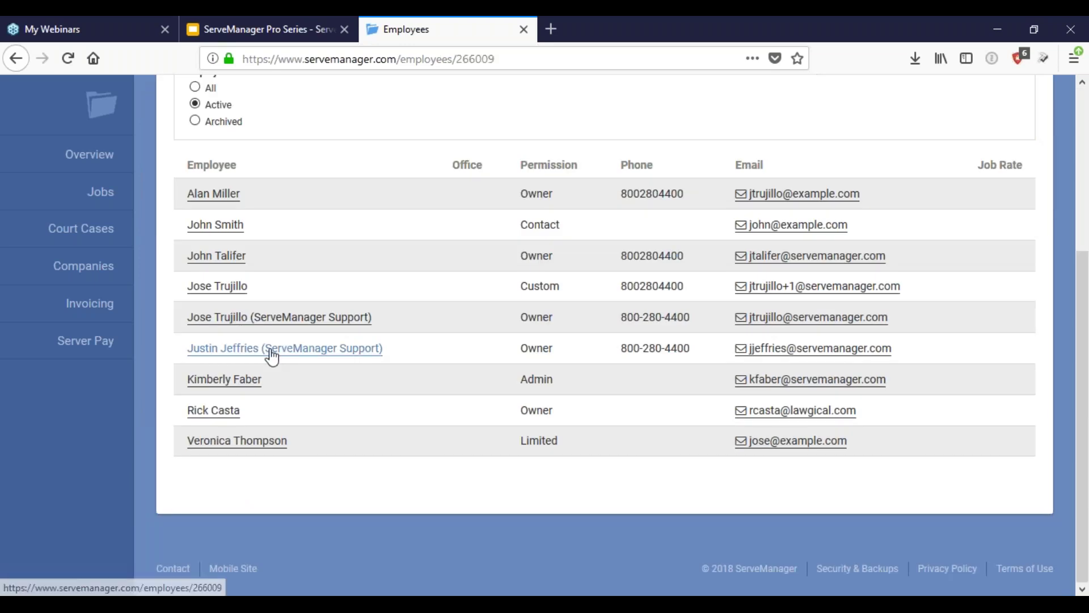
pyautogui.click(1026, 156)
pyautogui.scroll(-3, 529, 238)
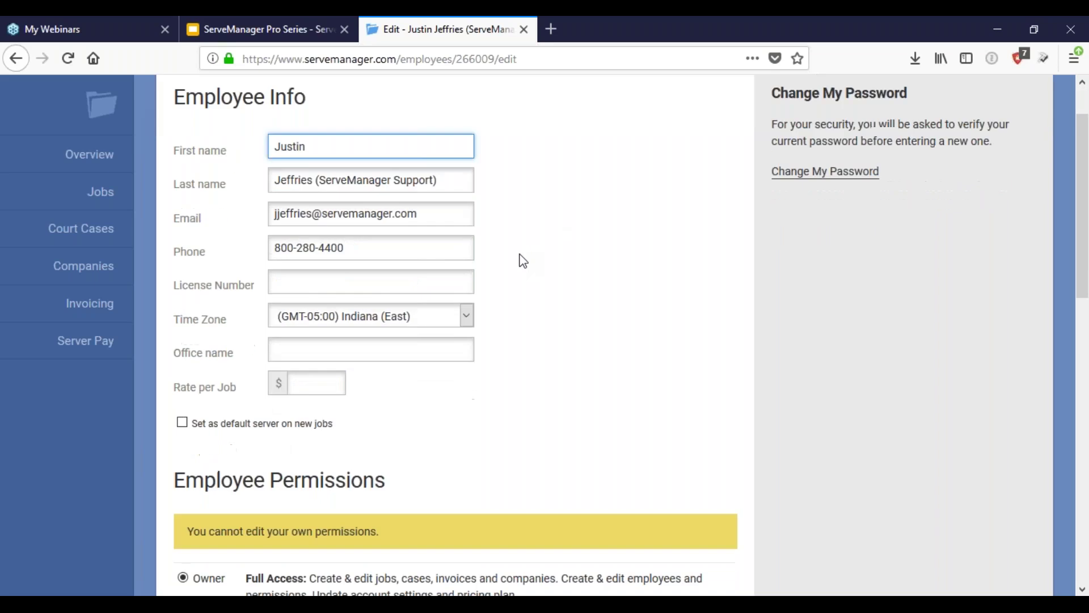
pyautogui.click(304, 363)
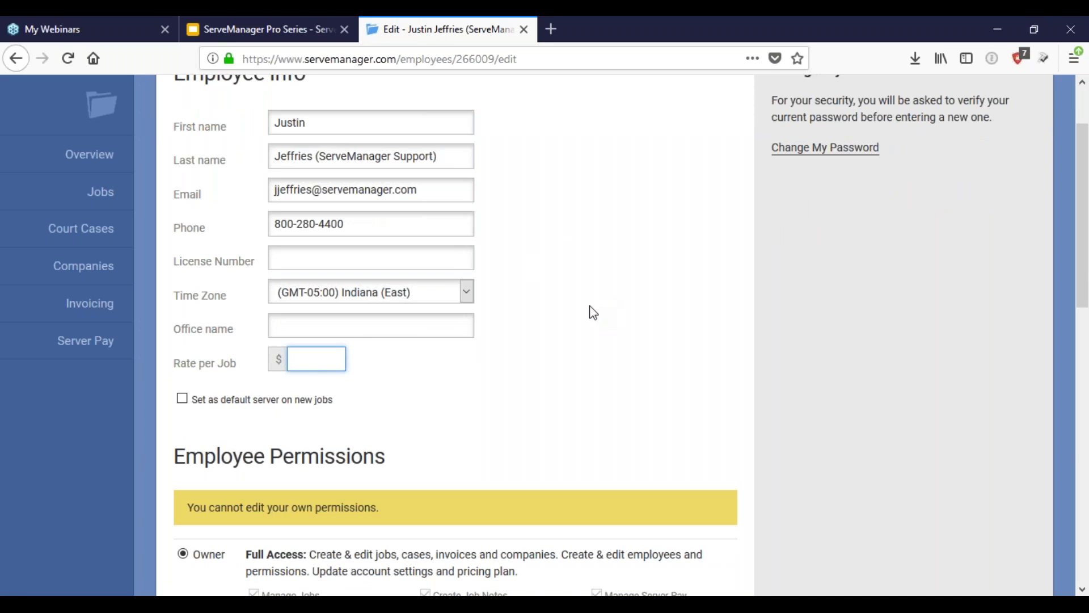
pyautogui.scroll(3, 590, 306)
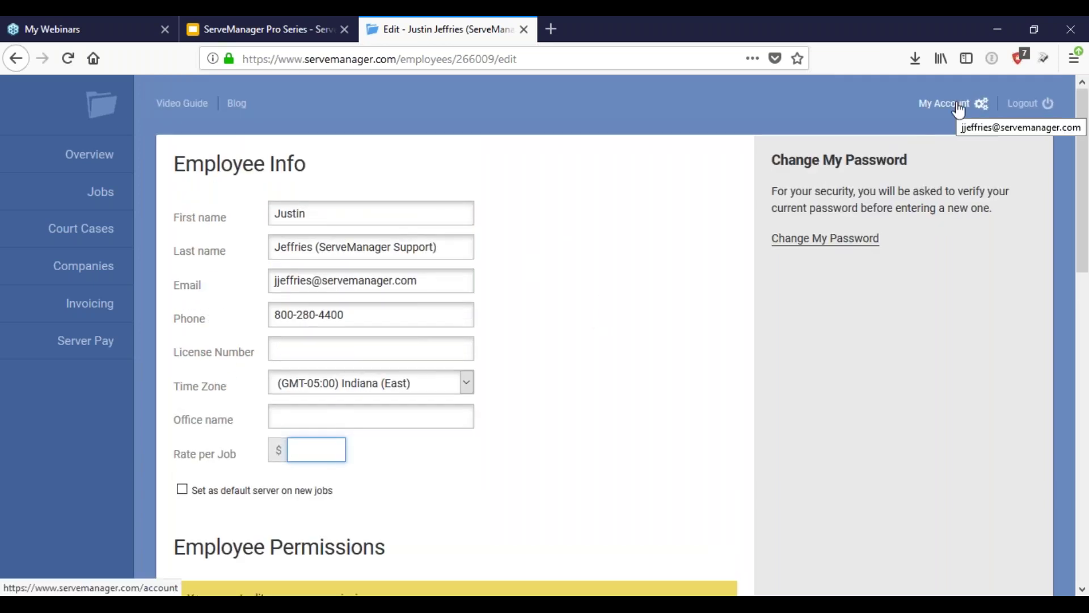
# Open the company Servin for editing and examine its This Server's Rate per Job field.
pyautogui.click(101, 276)
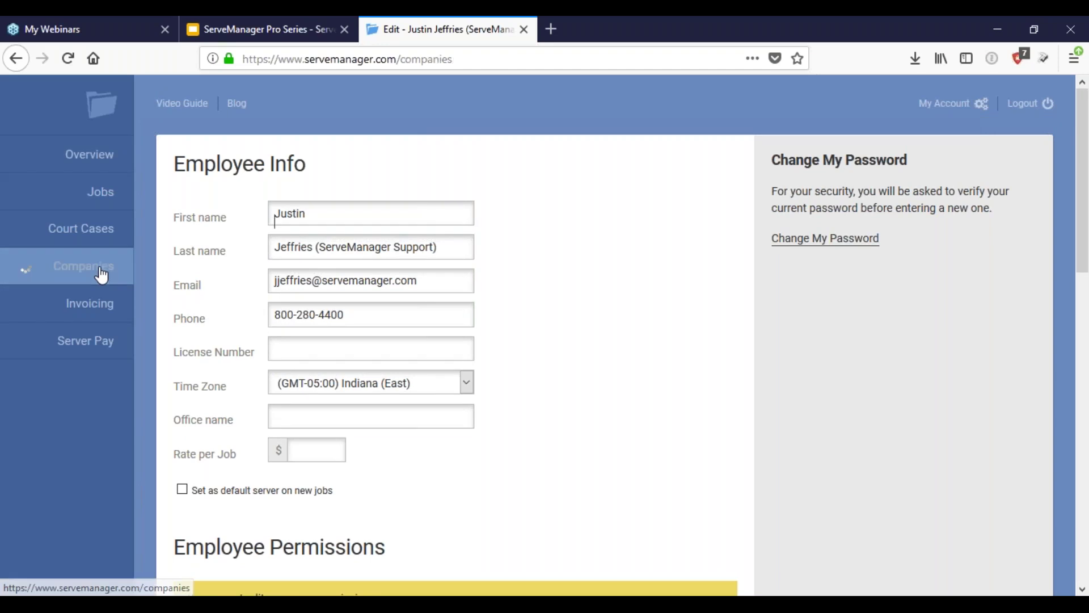
pyautogui.scroll(-15, 347, 377)
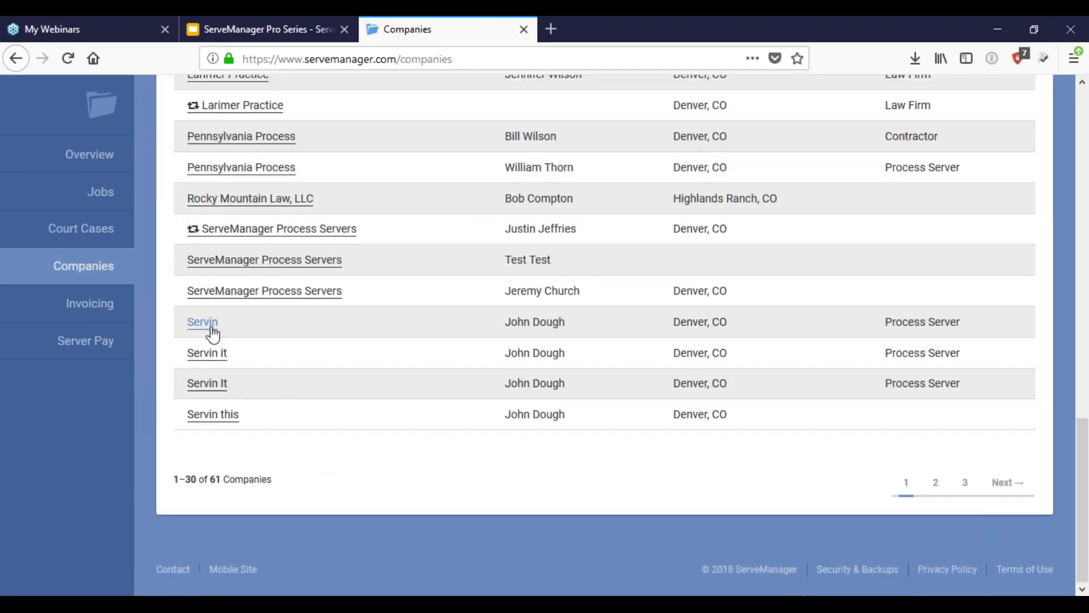
pyautogui.click(211, 330)
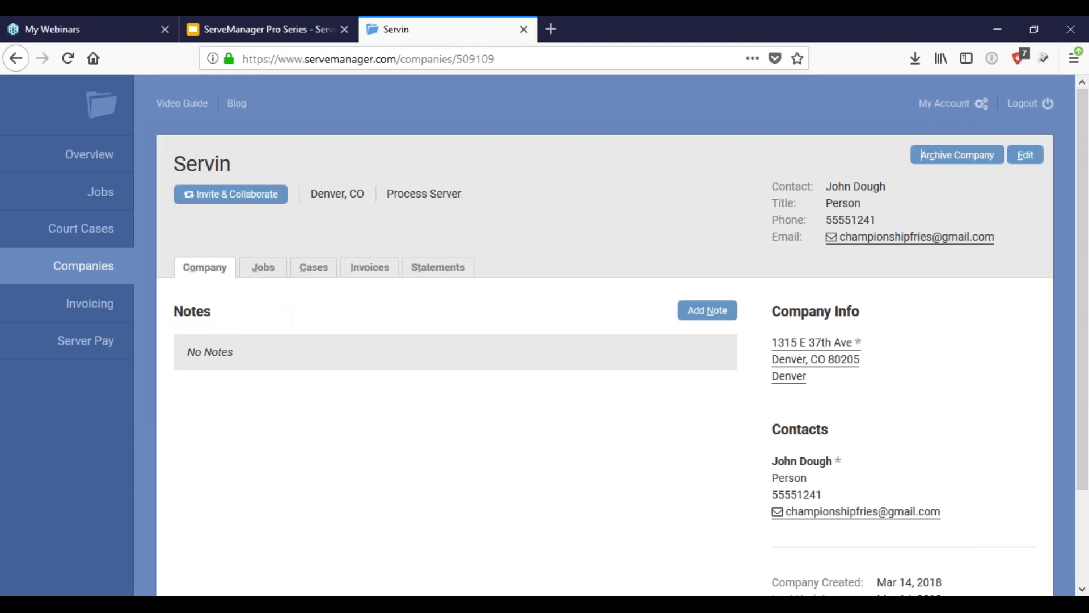
pyautogui.click(1026, 155)
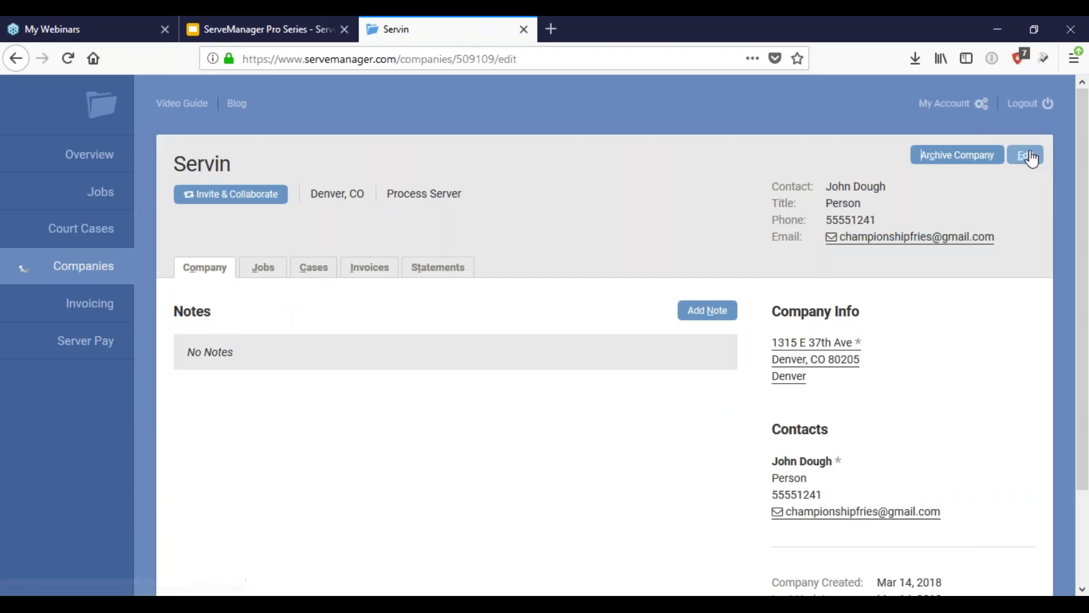
pyautogui.scroll(-15, 644, 316)
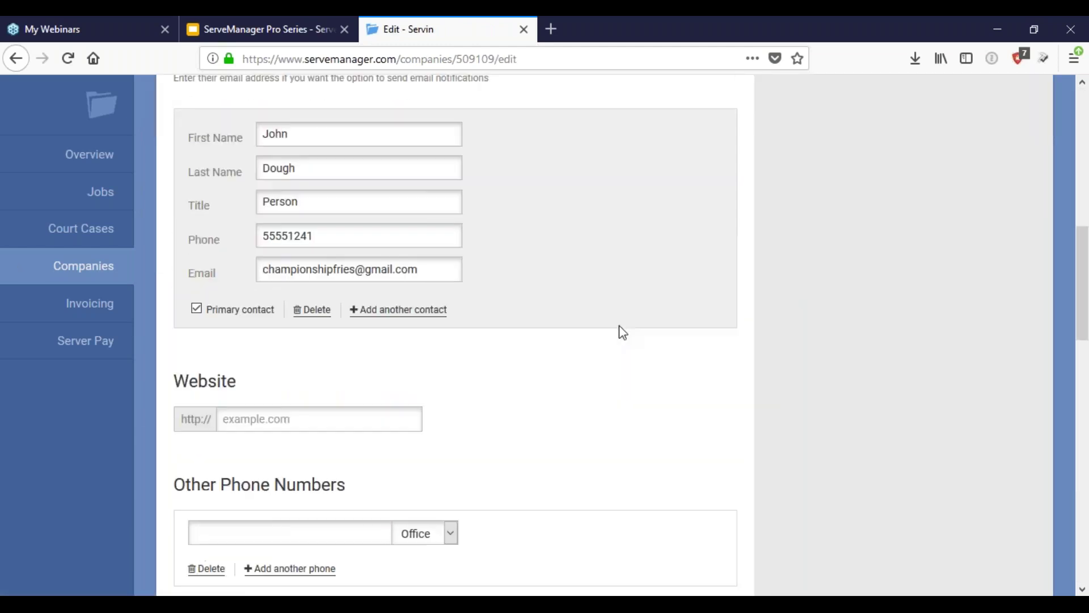
pyautogui.scroll(-10, 620, 331)
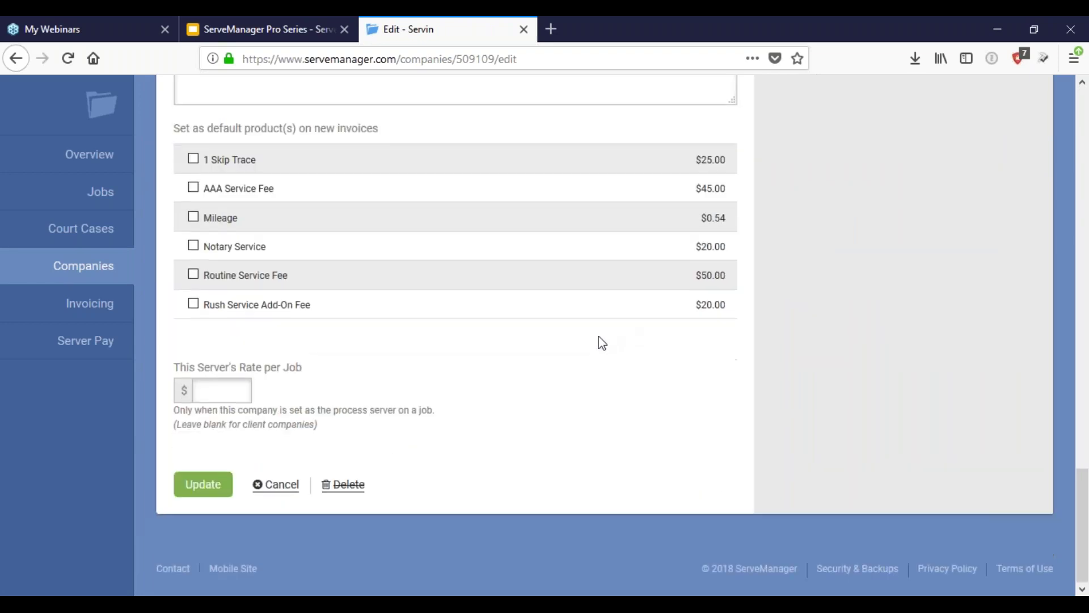
pyautogui.click(225, 386)
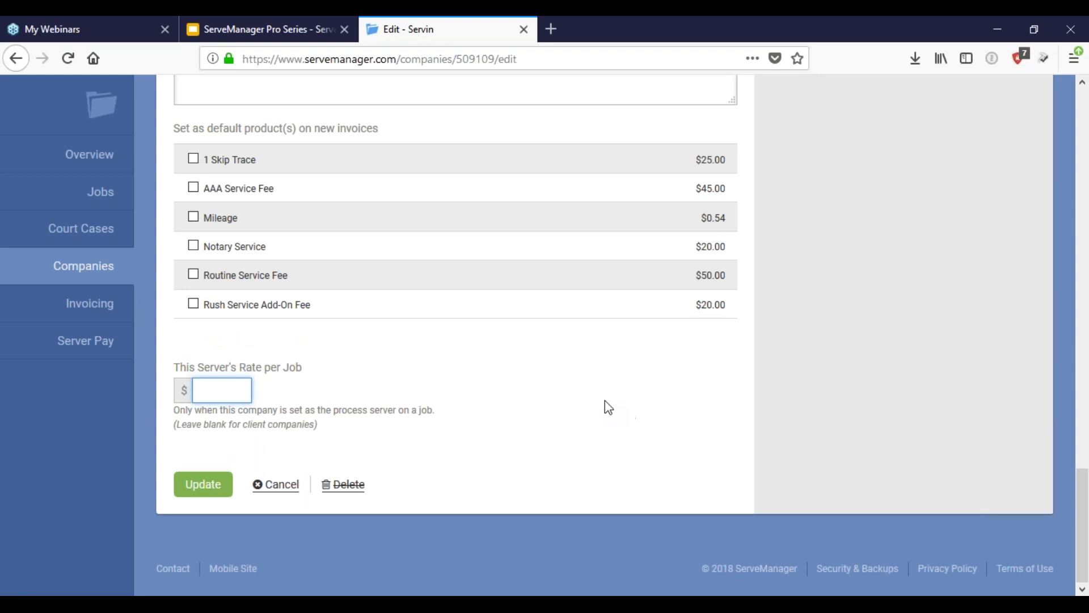
pyautogui.scroll(20, 592, 397)
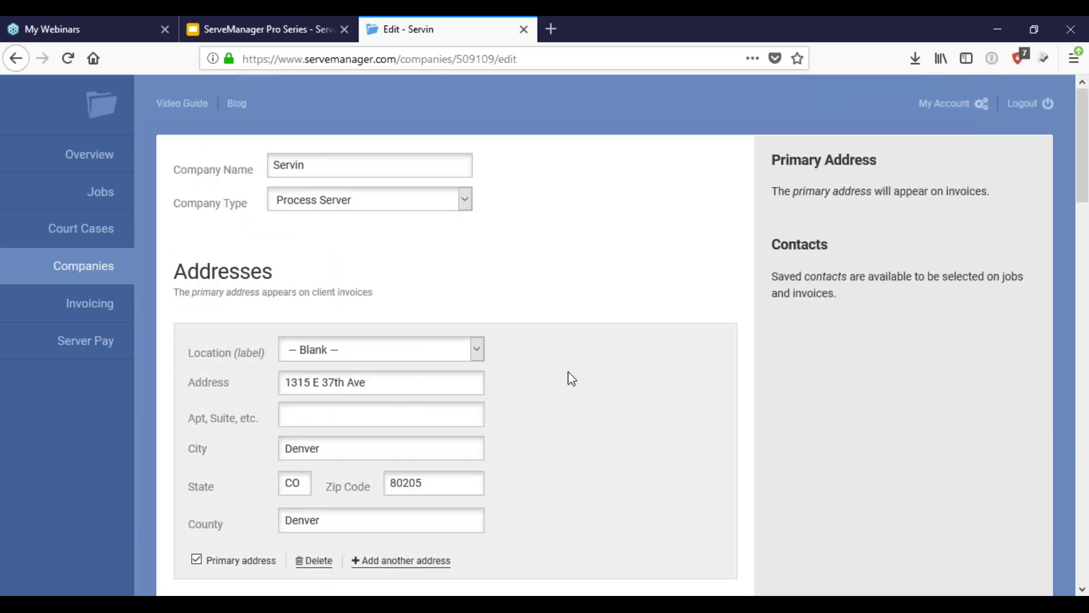
# Open the job for the client Servin from the jobs list and review its Server Pay section.
pyautogui.click(121, 207)
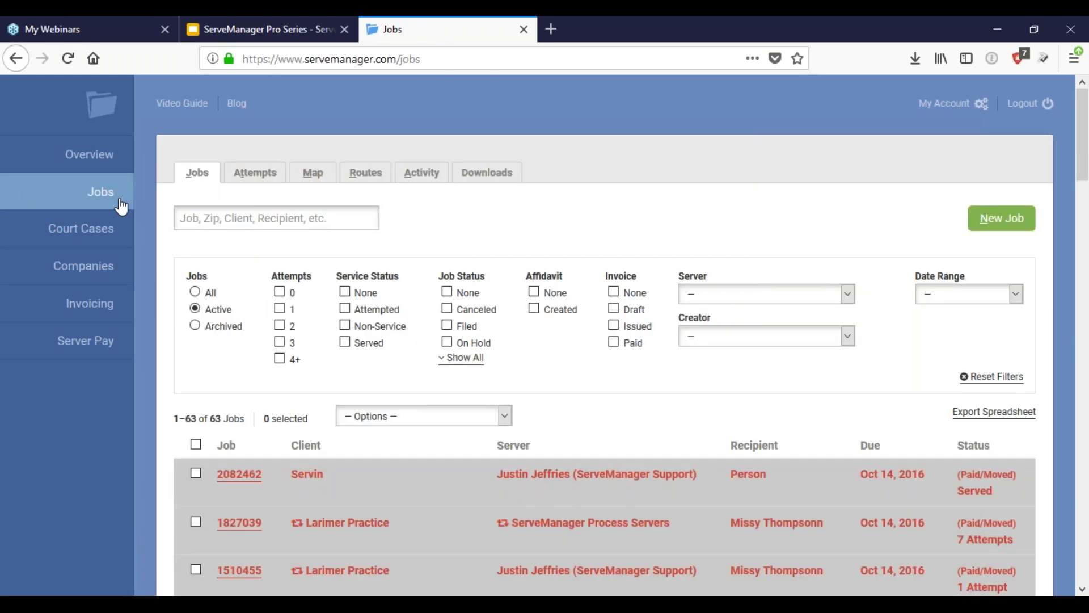
pyautogui.click(237, 488)
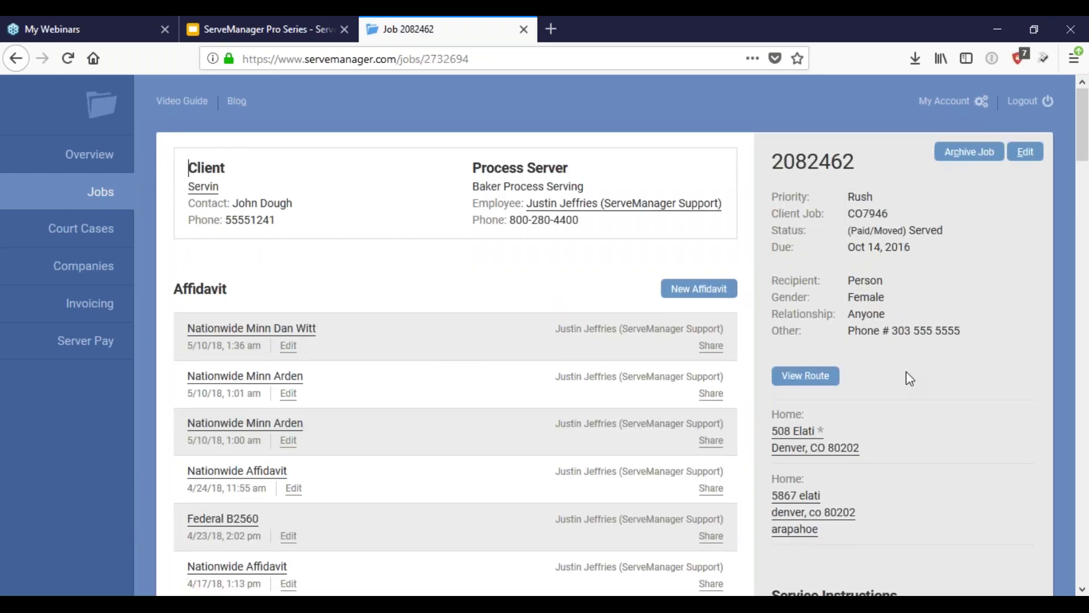
pyautogui.scroll(-7, 907, 371)
pyautogui.scroll(-13, 847, 330)
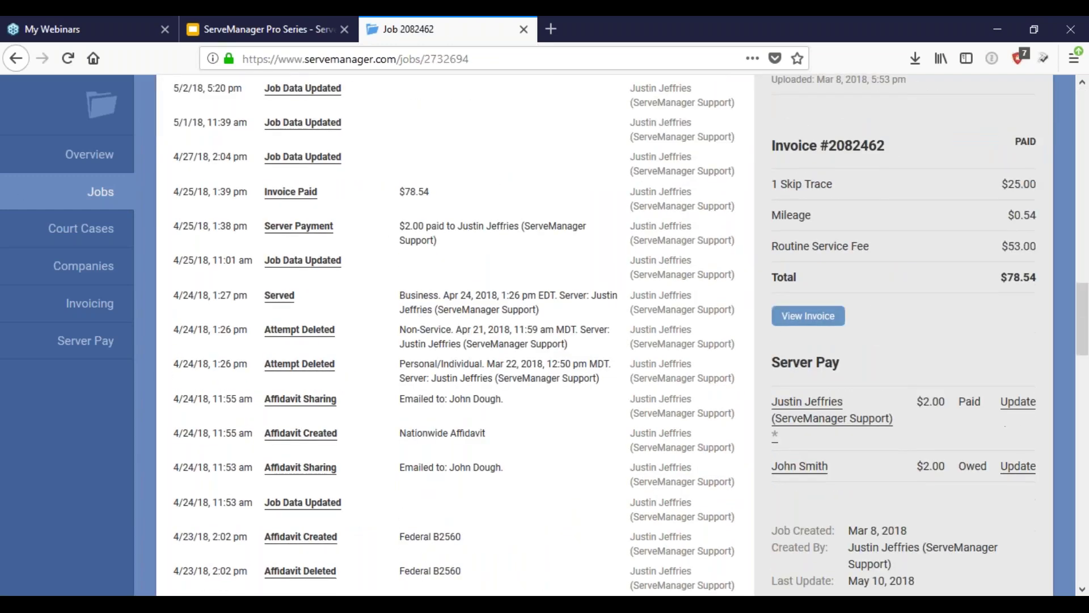
pyautogui.scroll(-1, 924, 399)
pyautogui.scroll(15, 980, 387)
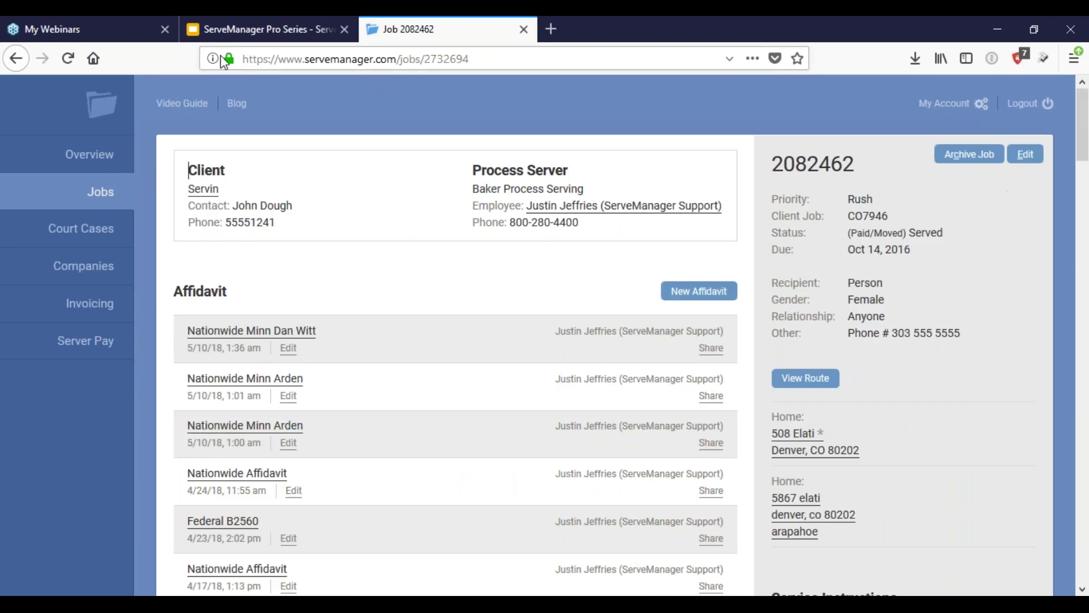
# Start a new job from the jobs list and examine the Rate for Job field under Process Server.
pyautogui.click(17, 59)
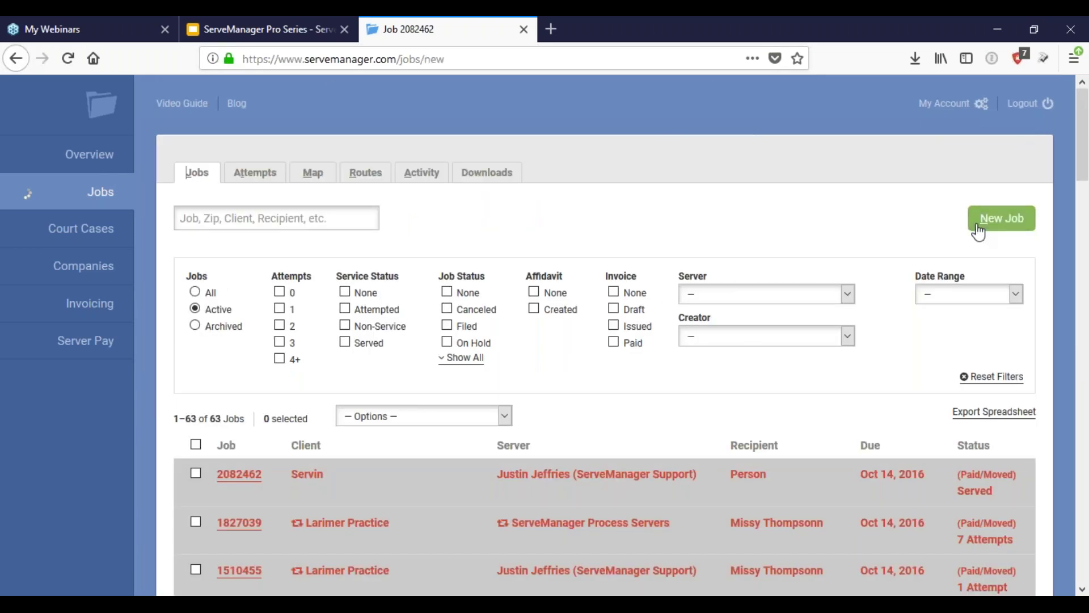
pyautogui.click(979, 229)
pyautogui.scroll(-10, 557, 324)
pyautogui.scroll(5, 557, 318)
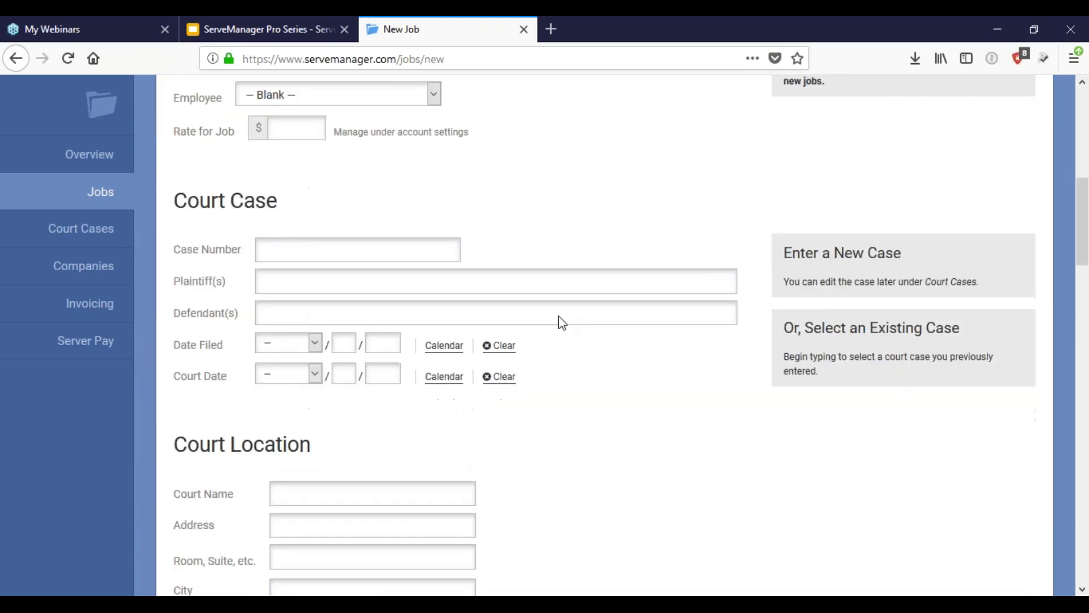
pyautogui.click(280, 431)
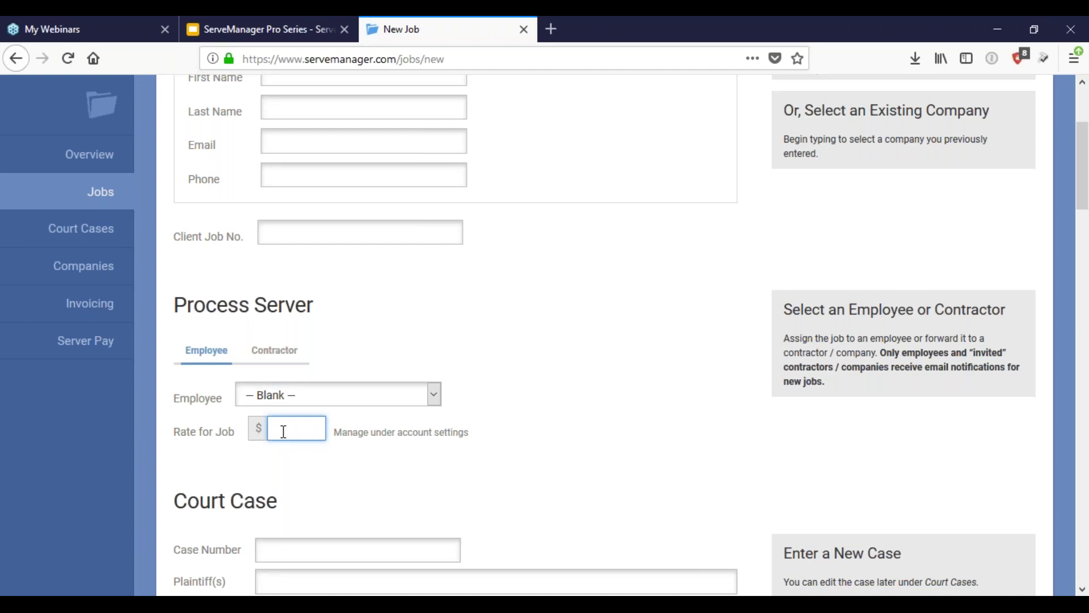
pyautogui.scroll(3, 417, 390)
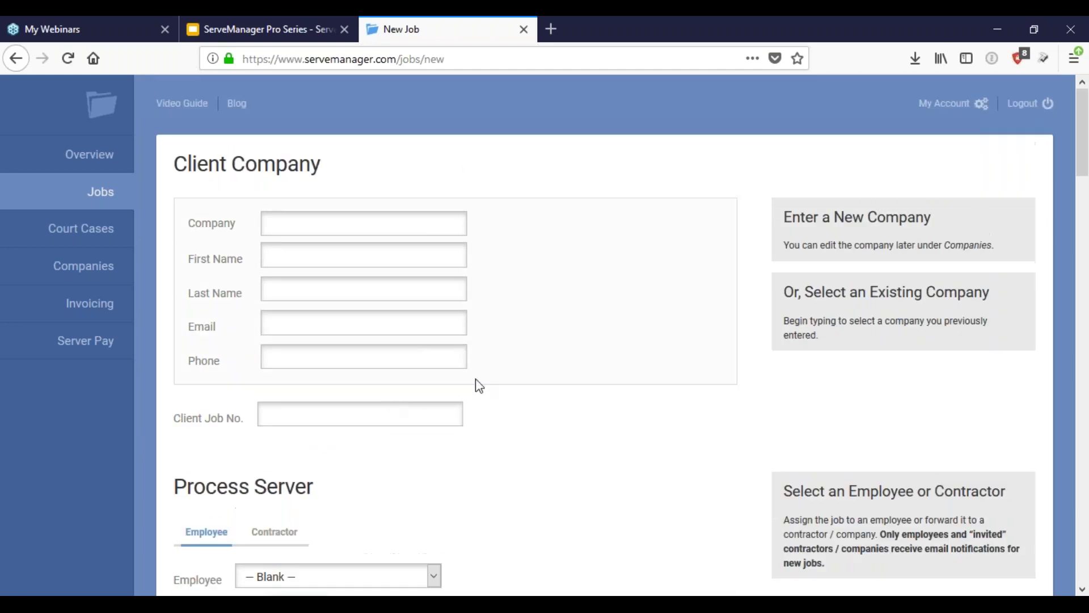
pyautogui.scroll(-3, 559, 430)
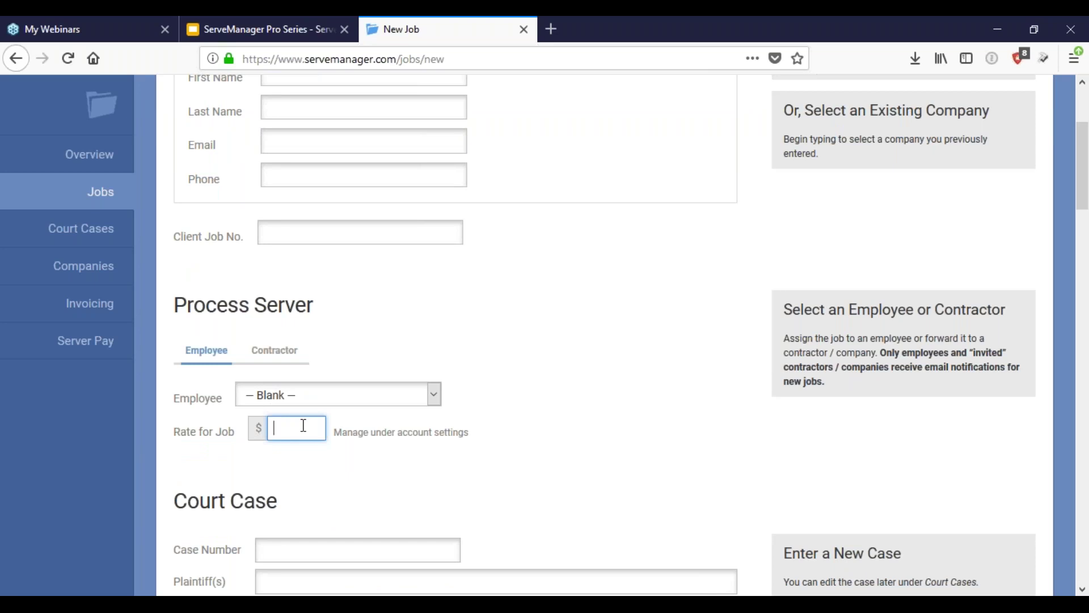
pyautogui.scroll(3, 413, 437)
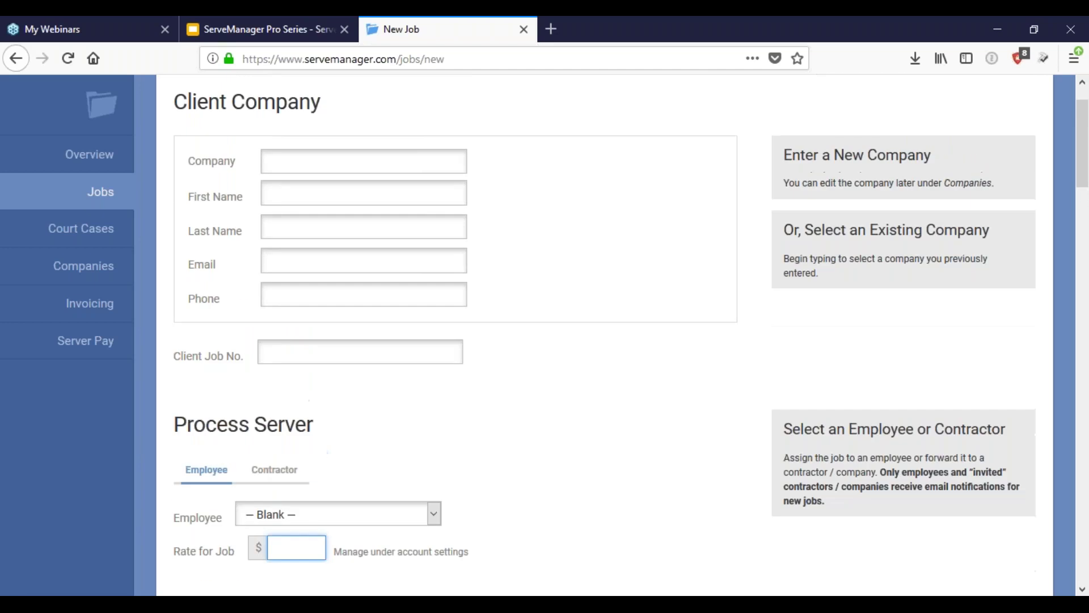
# Leave the new job form and reopen the Servin job at its Server Pay section.
pyautogui.click(16, 58)
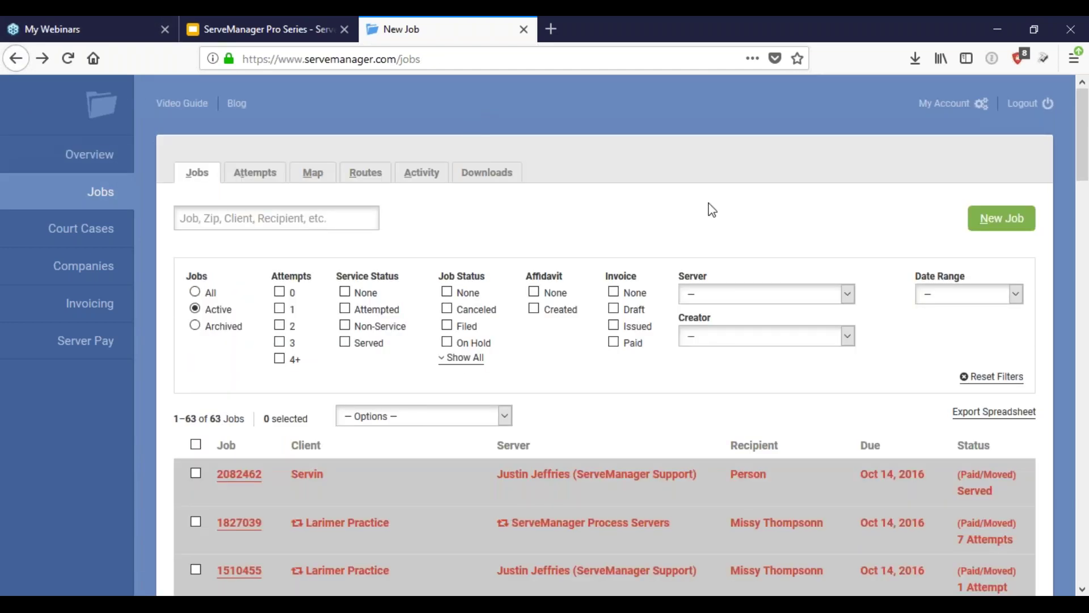
pyautogui.scroll(-5, 595, 222)
pyautogui.click(238, 111)
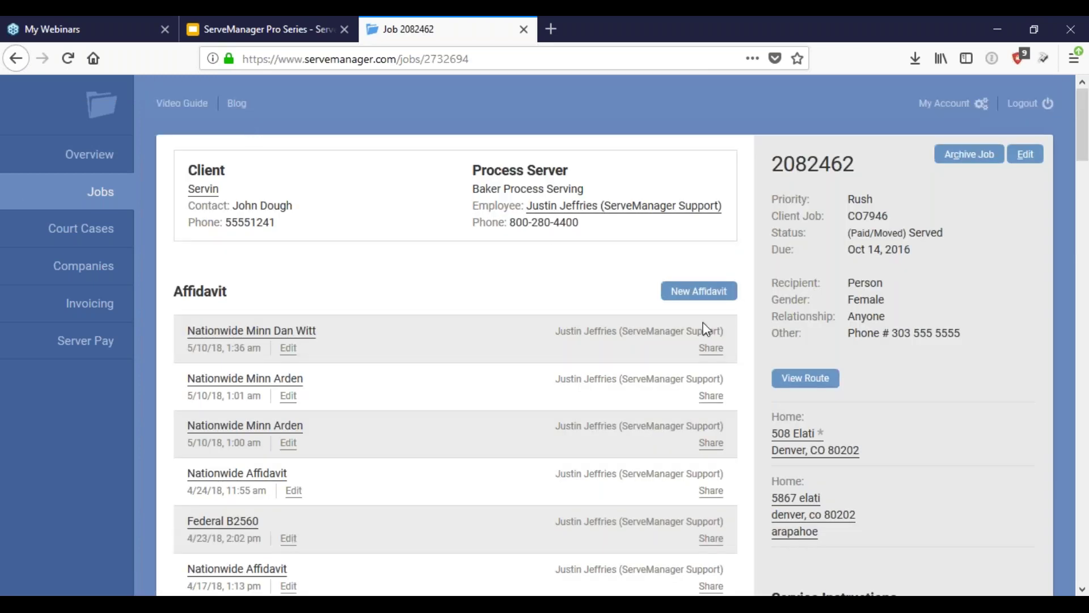
pyautogui.scroll(-1, 740, 375)
pyautogui.scroll(-20, 740, 375)
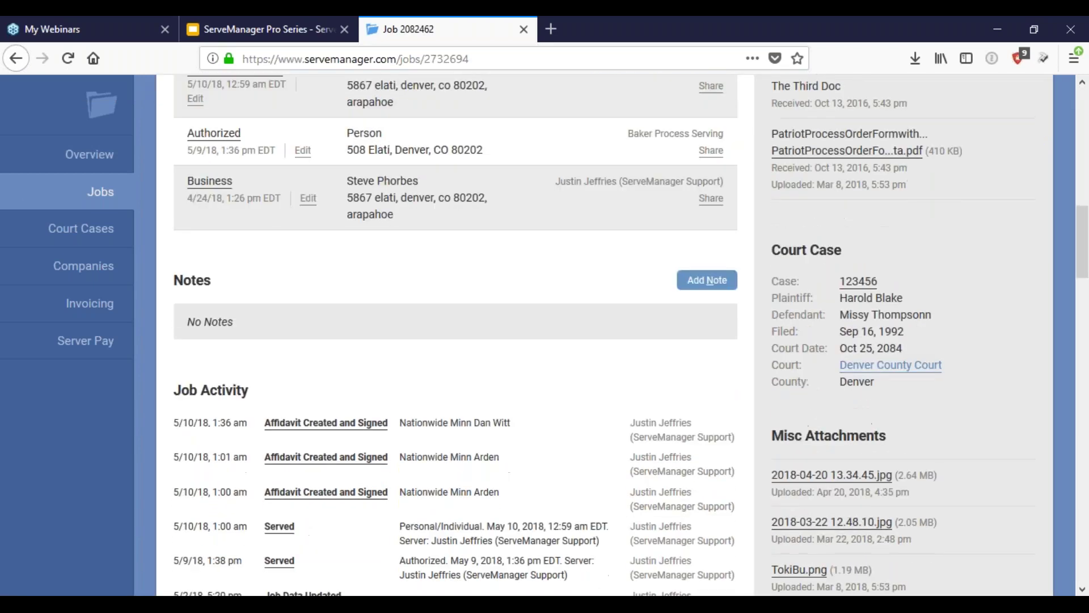
pyautogui.scroll(-5, 853, 405)
# View the payment details of the server marked Paid under Server Pay, and close them without changes.
pyautogui.moveTo(770, 181); pyautogui.dragTo(845, 183)
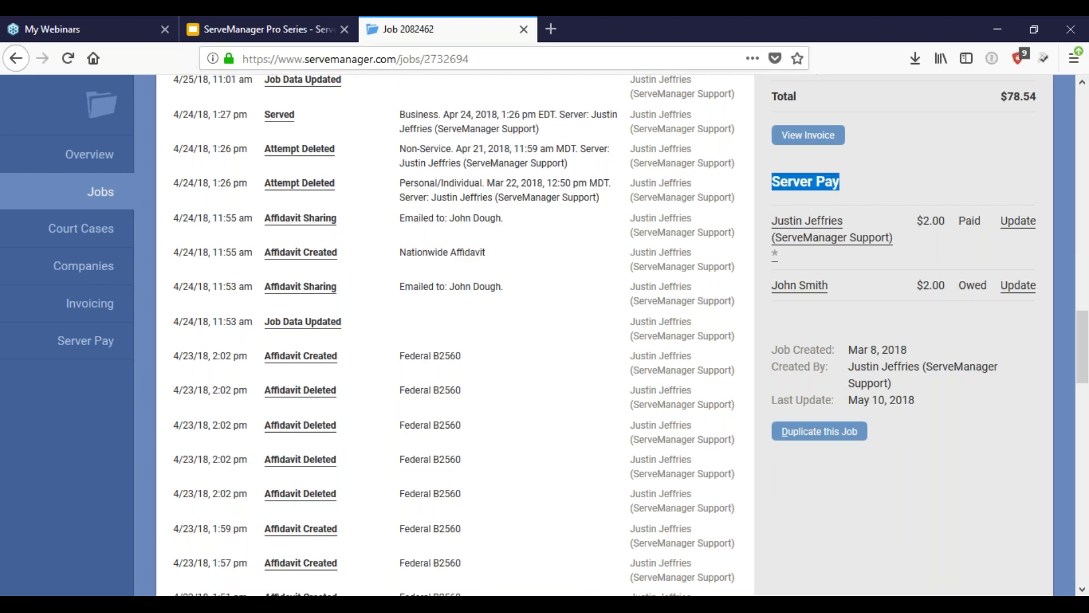
pyautogui.click(916, 195)
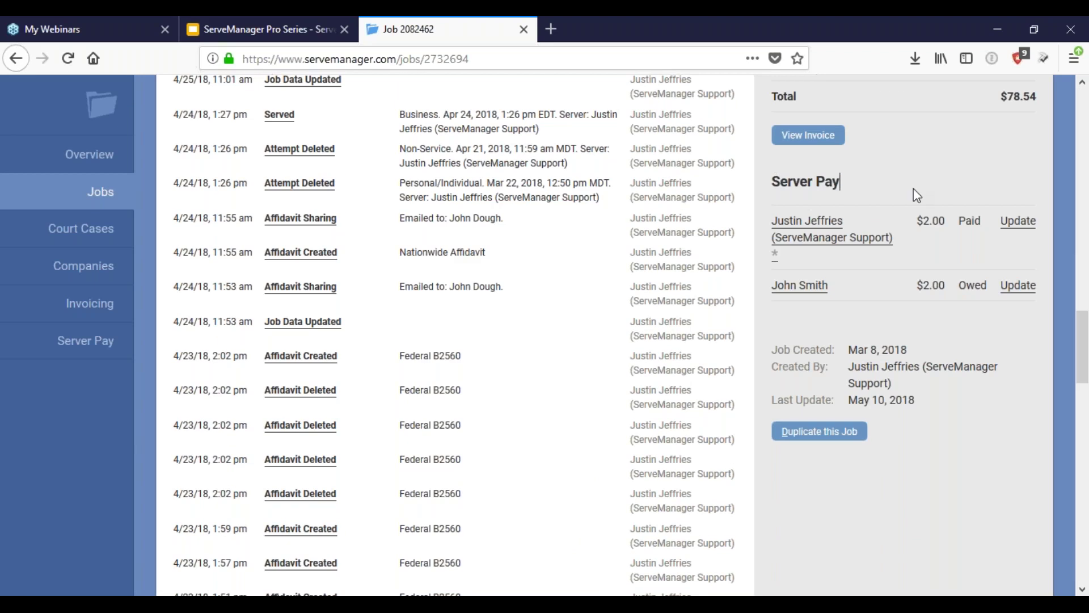
pyautogui.click(1028, 226)
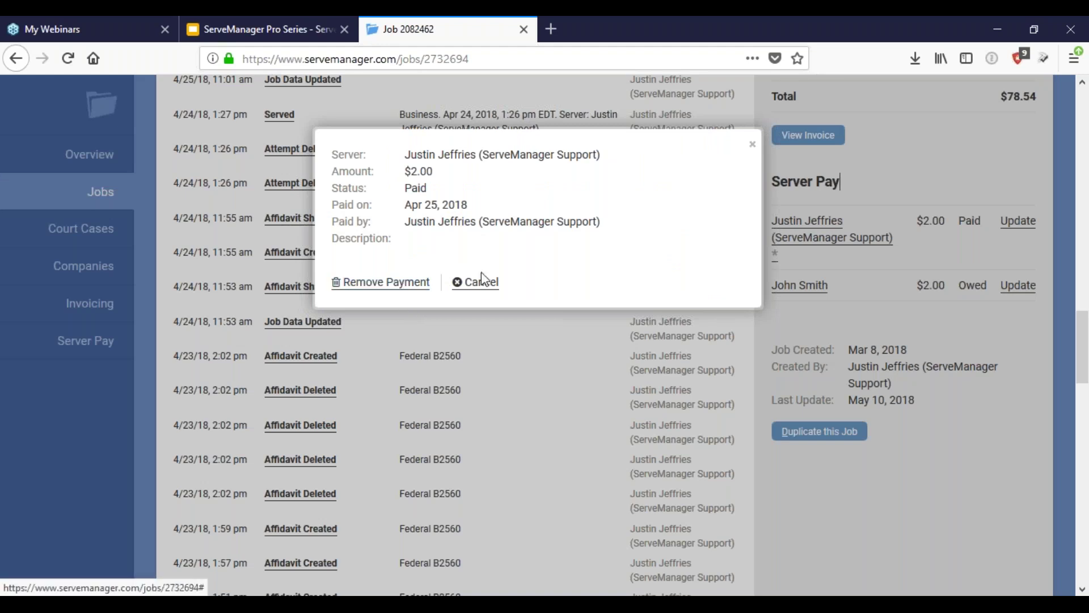
pyautogui.click(479, 284)
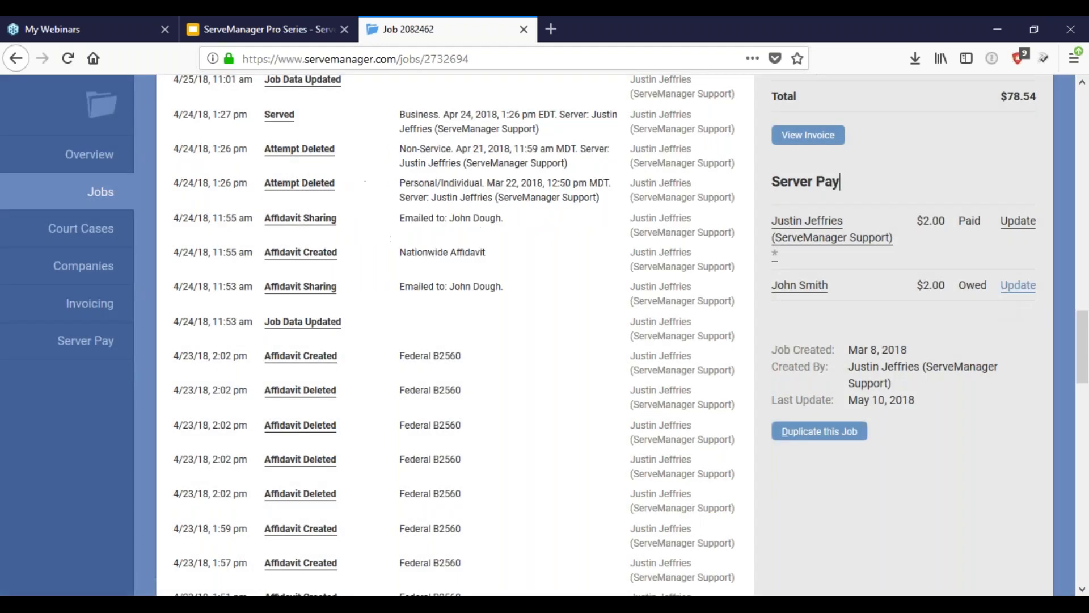
# Open the Servin job for editing, check its process server's Rate for Job, and return to the jobs list.
pyautogui.scroll(15, 840, 181)
pyautogui.click(1010, 163)
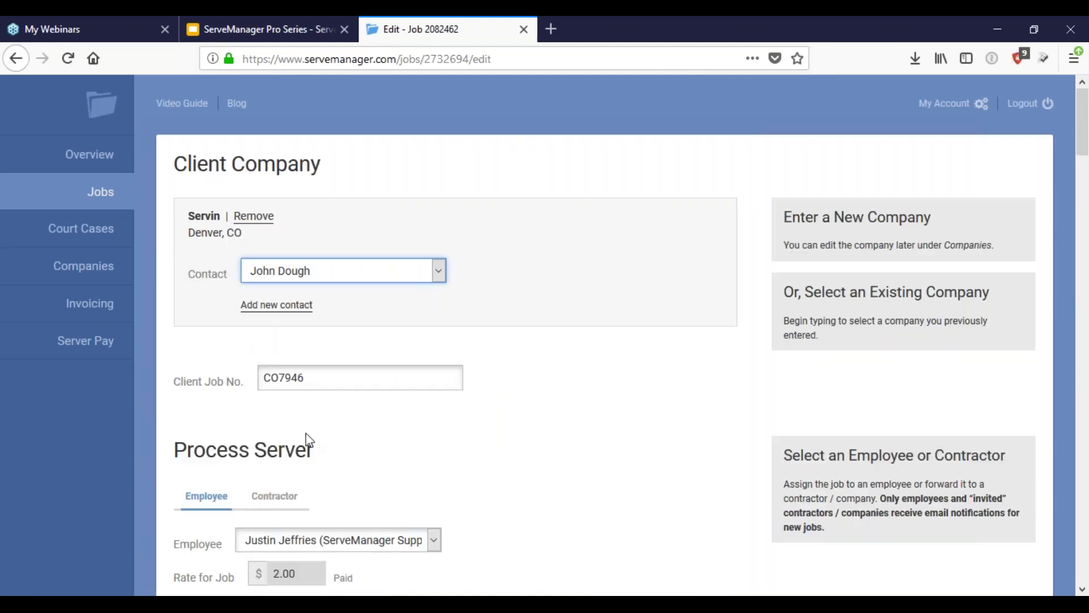
pyautogui.scroll(-2, 352, 466)
pyautogui.scroll(-4, 379, 487)
pyautogui.click(12, 58)
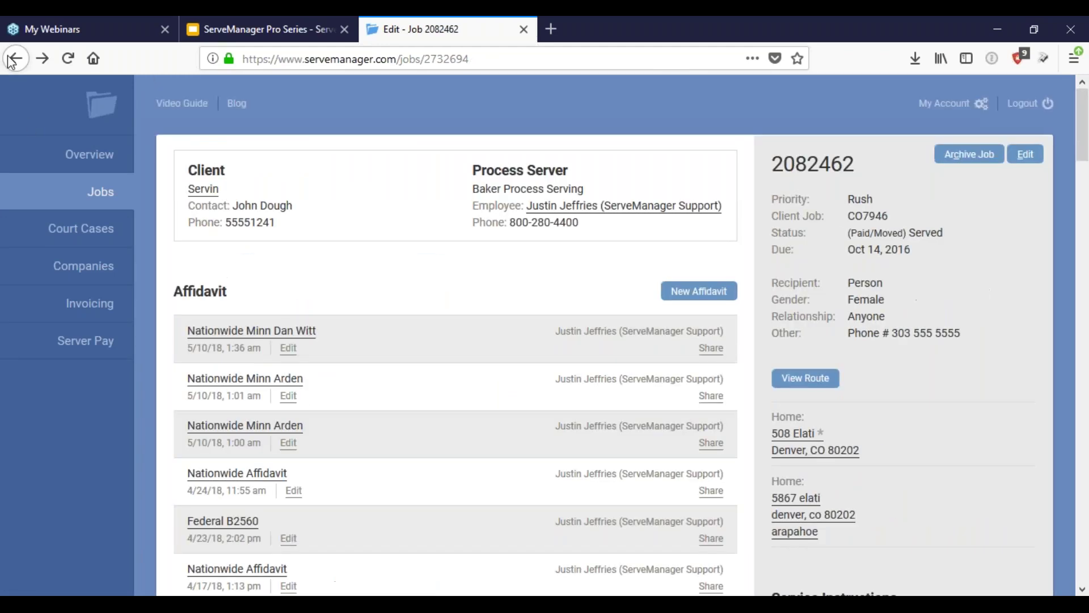
# Select the Servin job in the jobs list and open the Assign Jobs to Server options for it.
pyautogui.scroll(5, 198, 217)
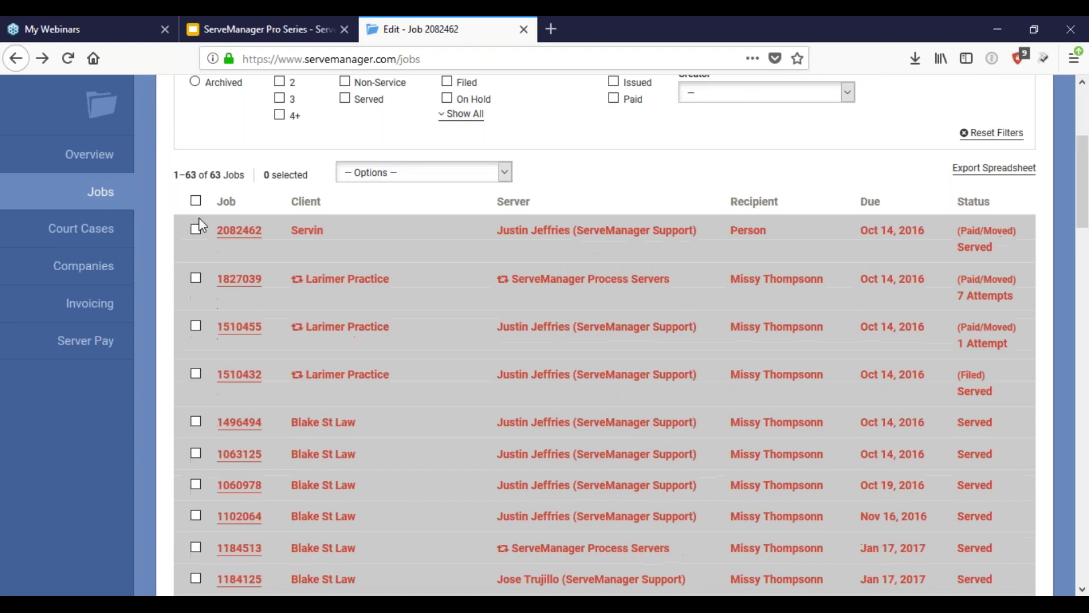
pyautogui.click(200, 474)
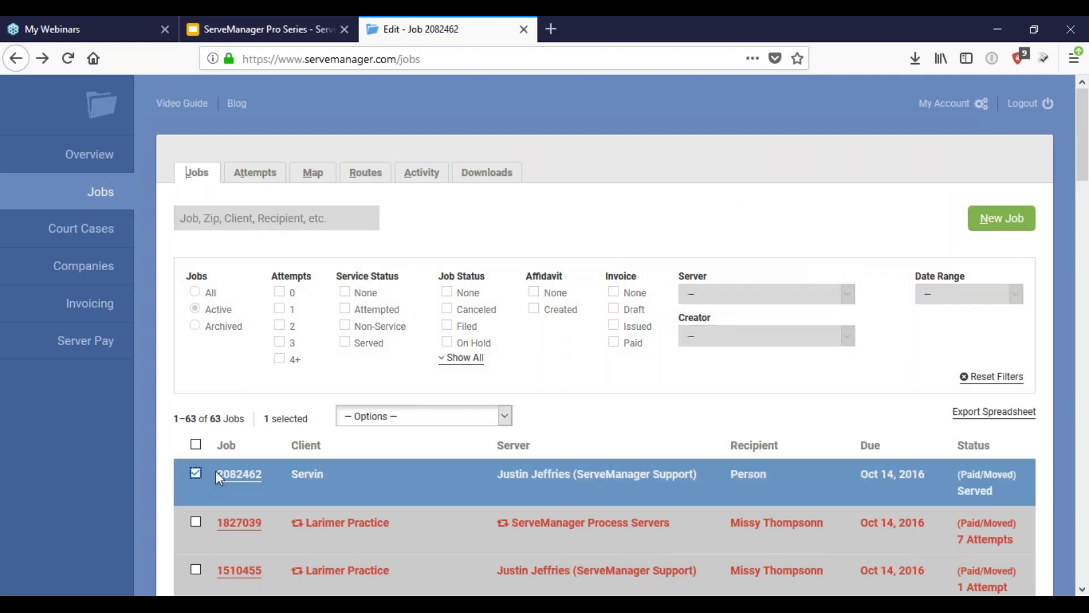
pyautogui.click(352, 417)
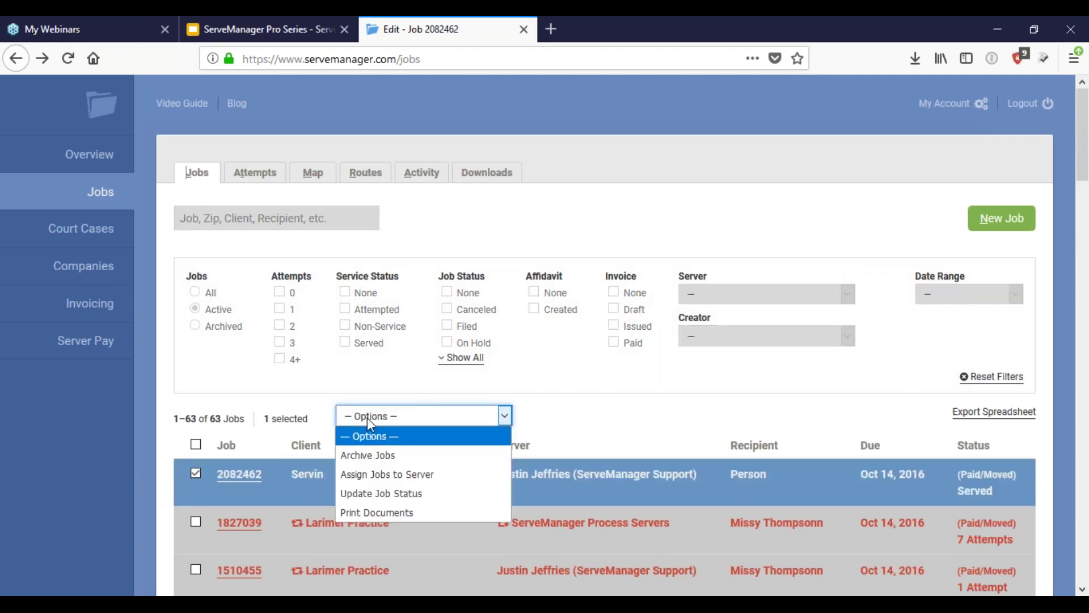
pyautogui.click(395, 477)
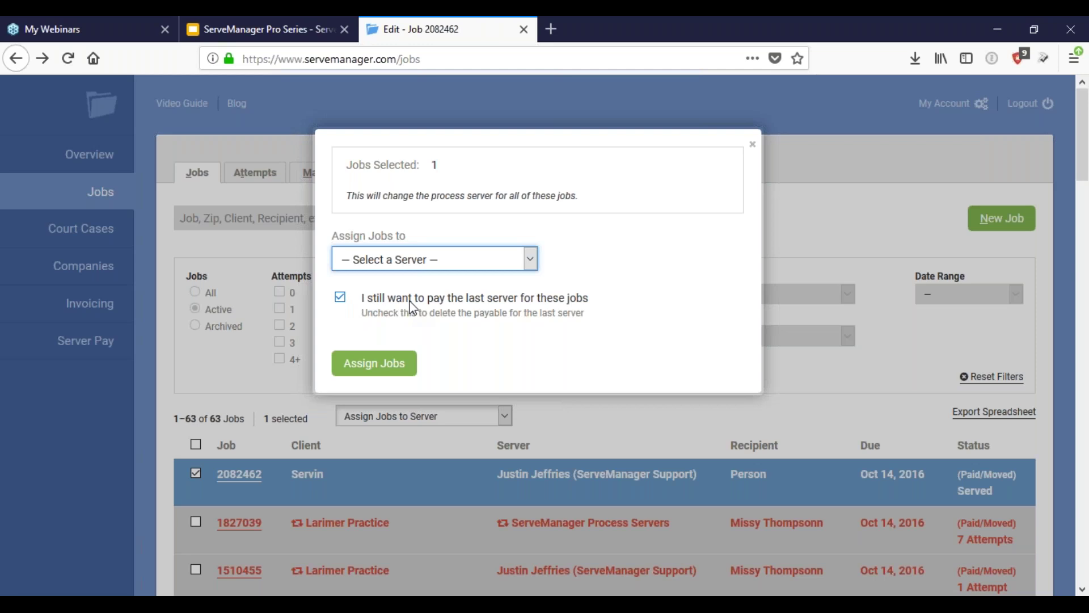
# Try turning off the option to still pay the last server, restore it, and close the job assignment without reassigning.
pyautogui.click(341, 298)
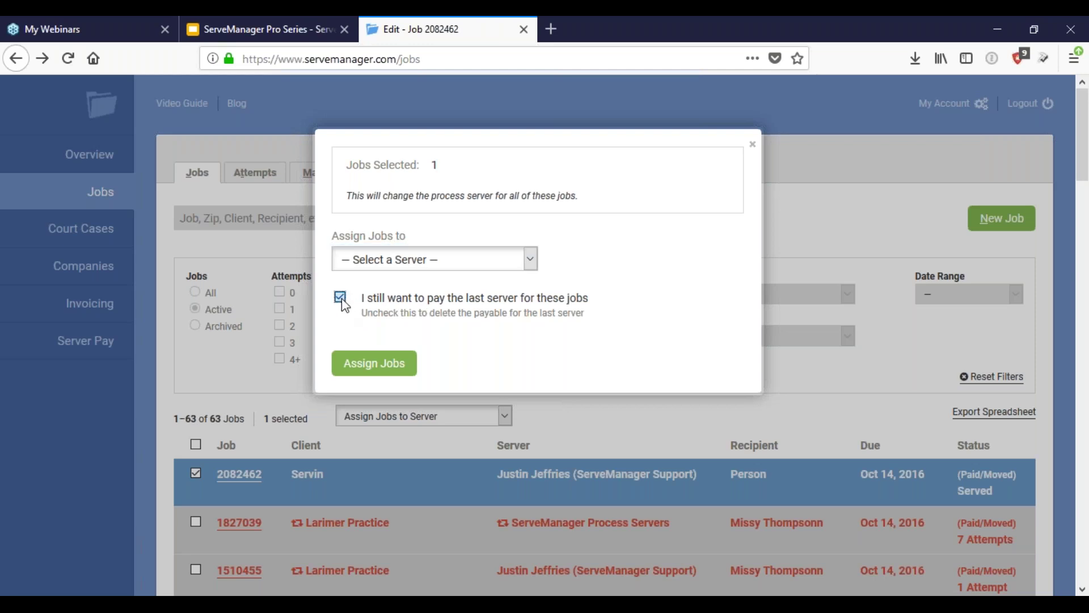
pyautogui.click(341, 298)
pyautogui.click(752, 144)
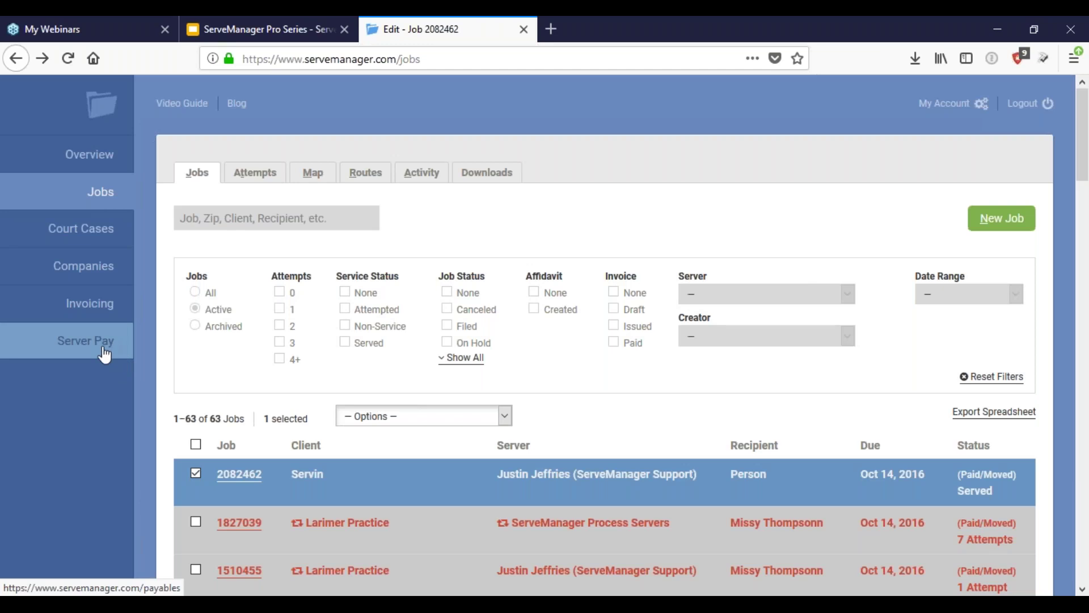
# Open Server Pay and review the list of payables owed to servers.
pyautogui.click(105, 353)
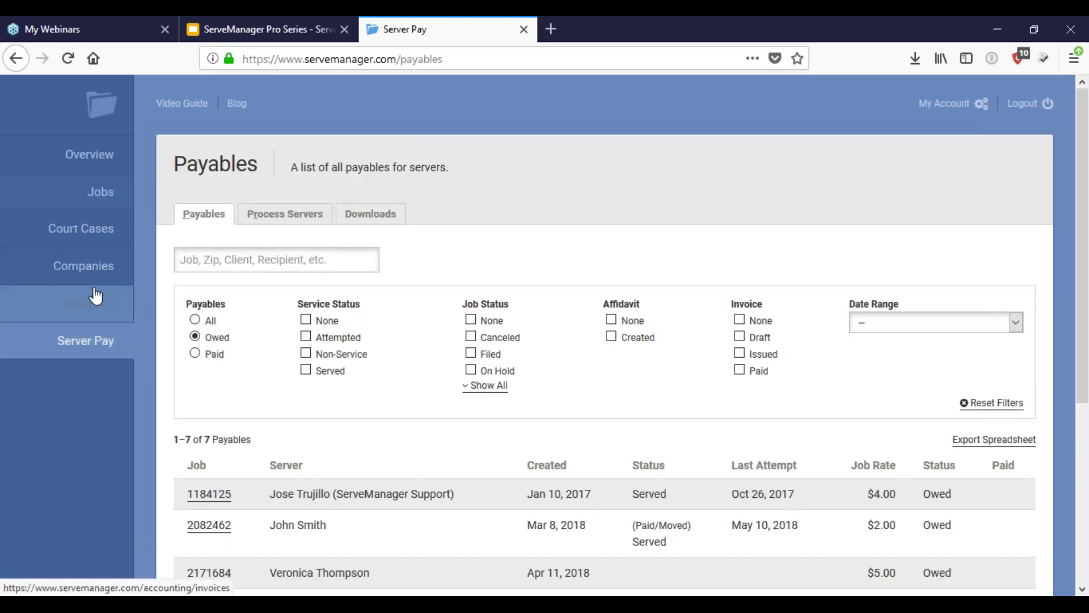
pyautogui.scroll(-2, 119, 357)
pyautogui.scroll(-3, 117, 363)
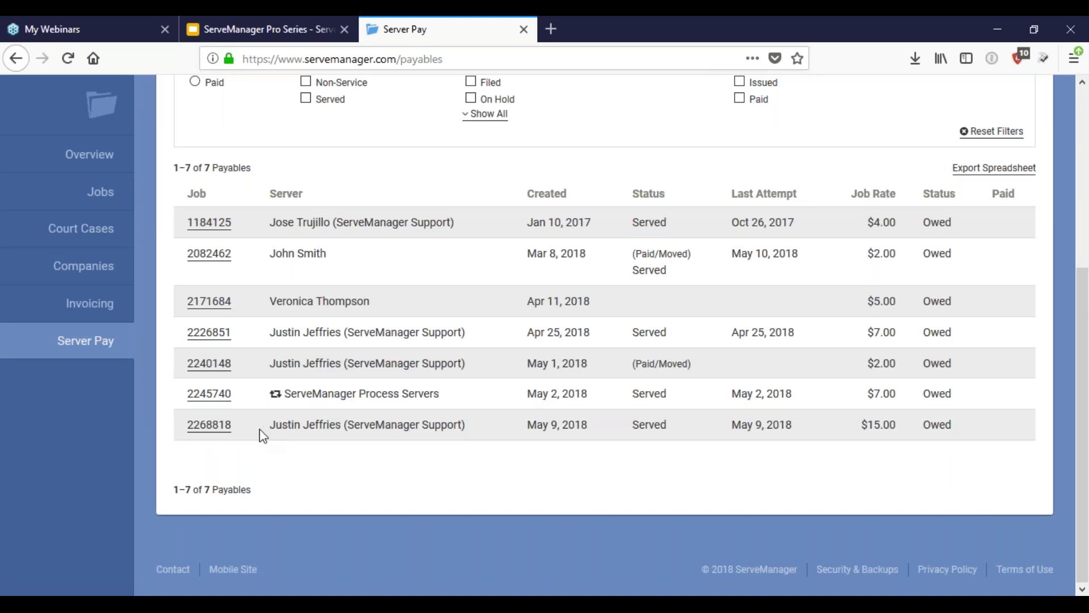
pyautogui.scroll(5, 254, 341)
pyautogui.scroll(-5, 254, 324)
pyautogui.scroll(5, 370, 395)
pyautogui.scroll(-5, 368, 361)
pyautogui.scroll(5, 460, 369)
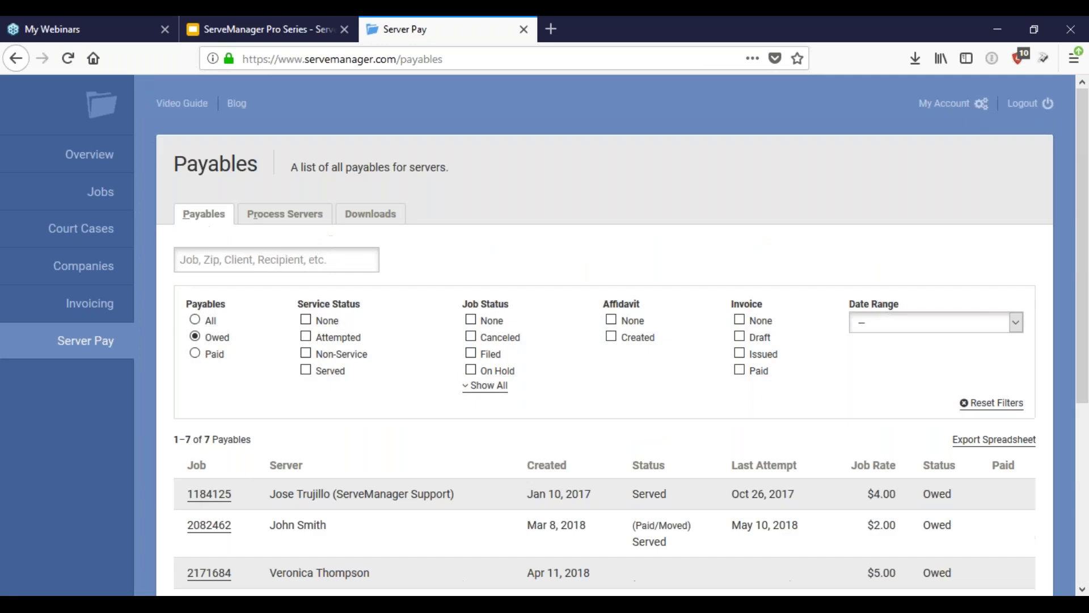
# View the payables summary by process server, filtering it by Paid and by All.
pyautogui.click(294, 219)
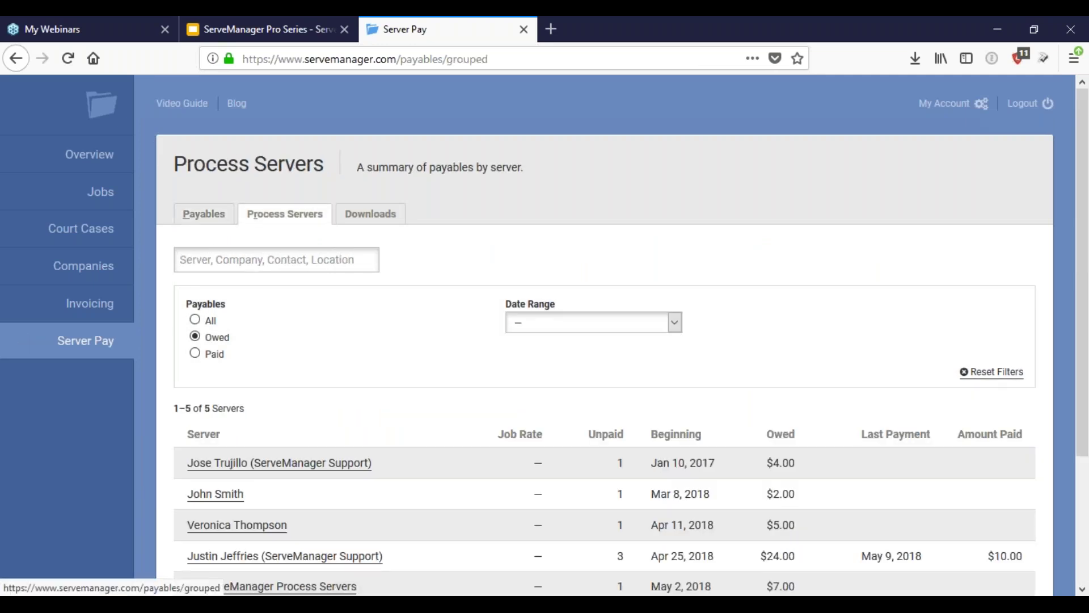
pyautogui.scroll(-3, 323, 329)
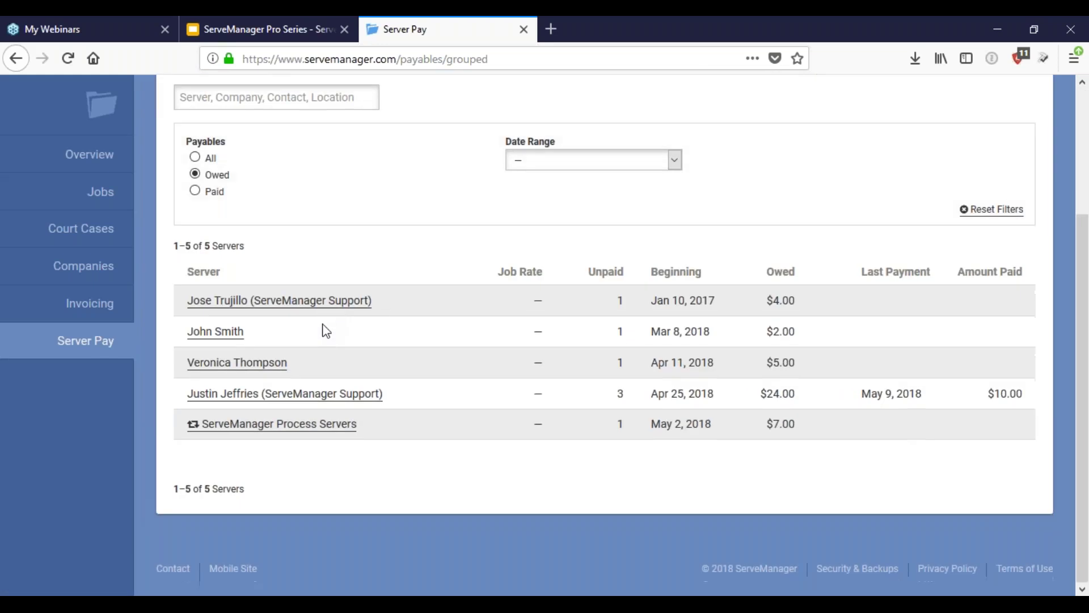
pyautogui.scroll(3, 189, 291)
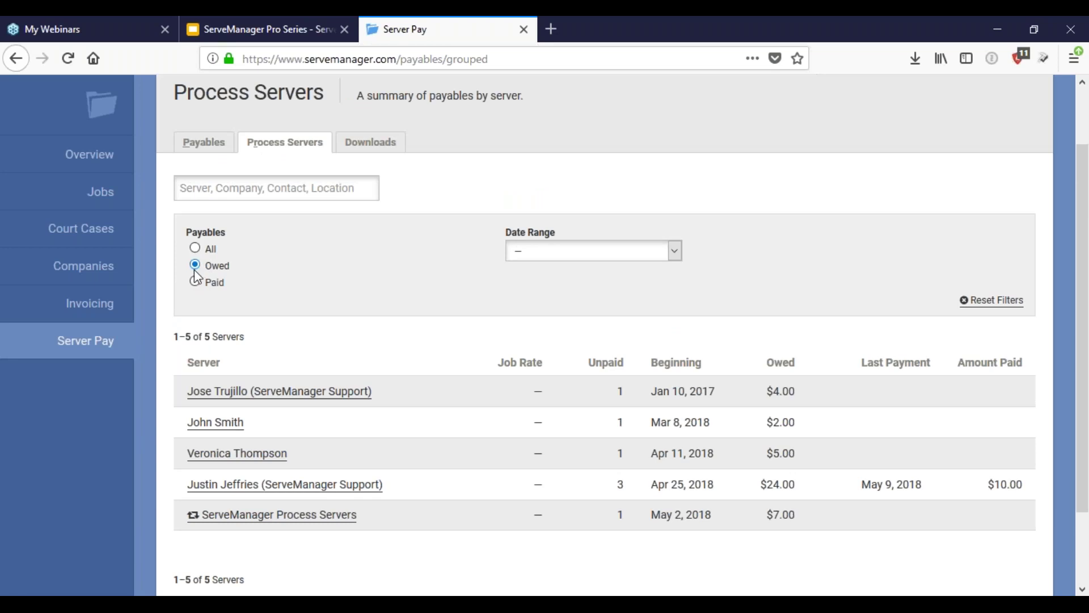
pyautogui.click(195, 284)
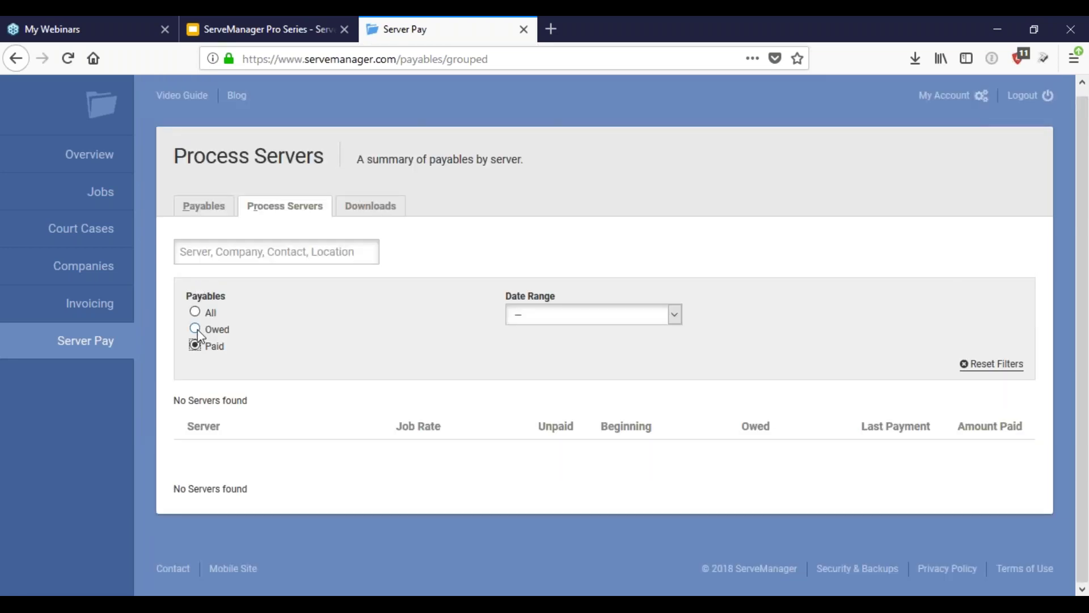
pyautogui.click(195, 313)
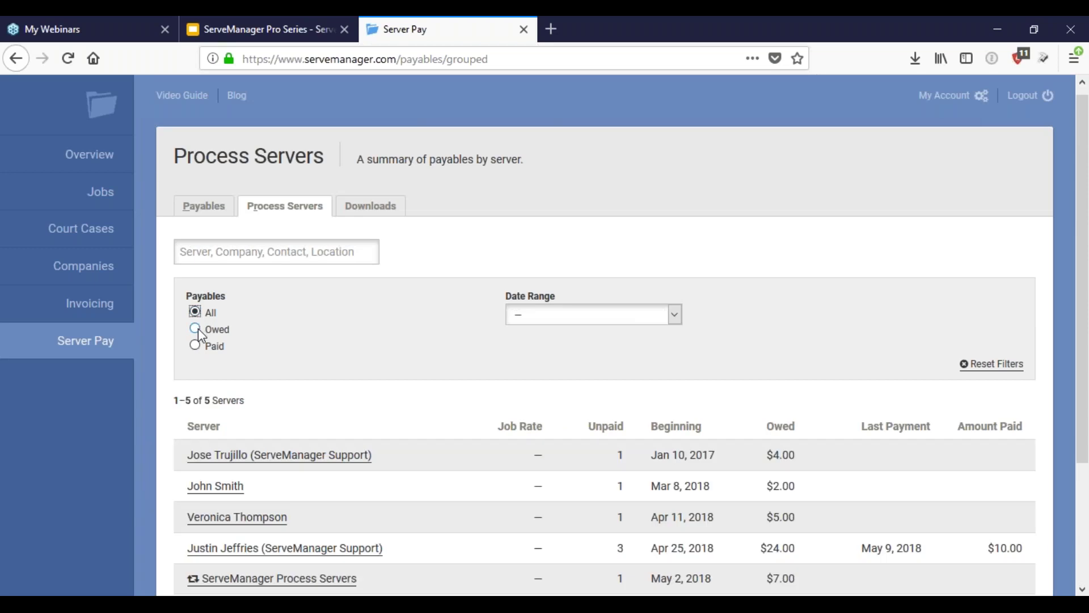
pyautogui.scroll(-3, 278, 406)
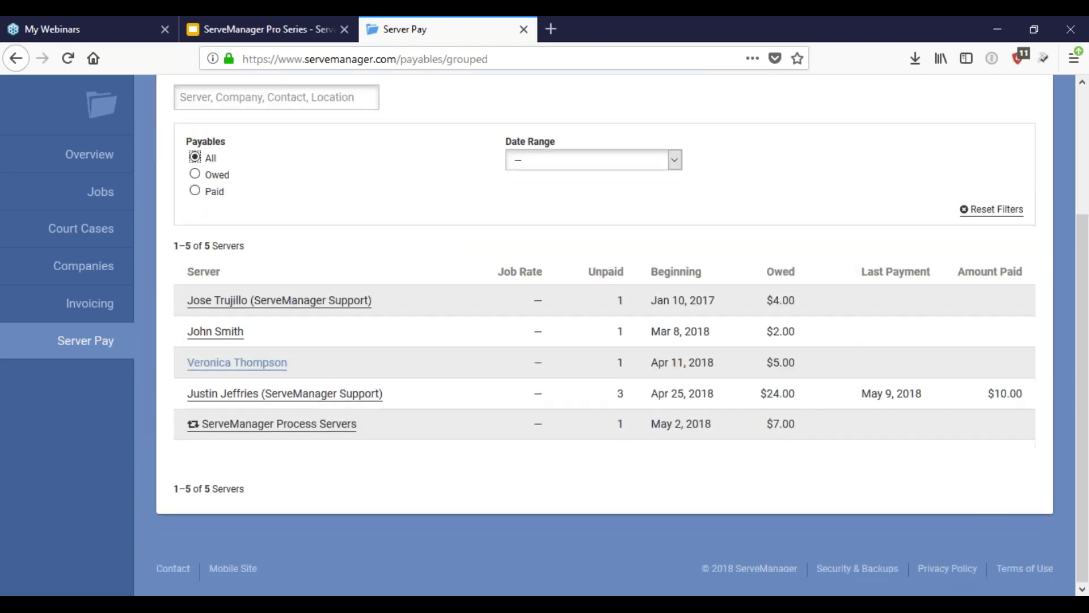
# Open the individual payables of the server whose last payment was made on May 9, 2018.
pyautogui.click(278, 401)
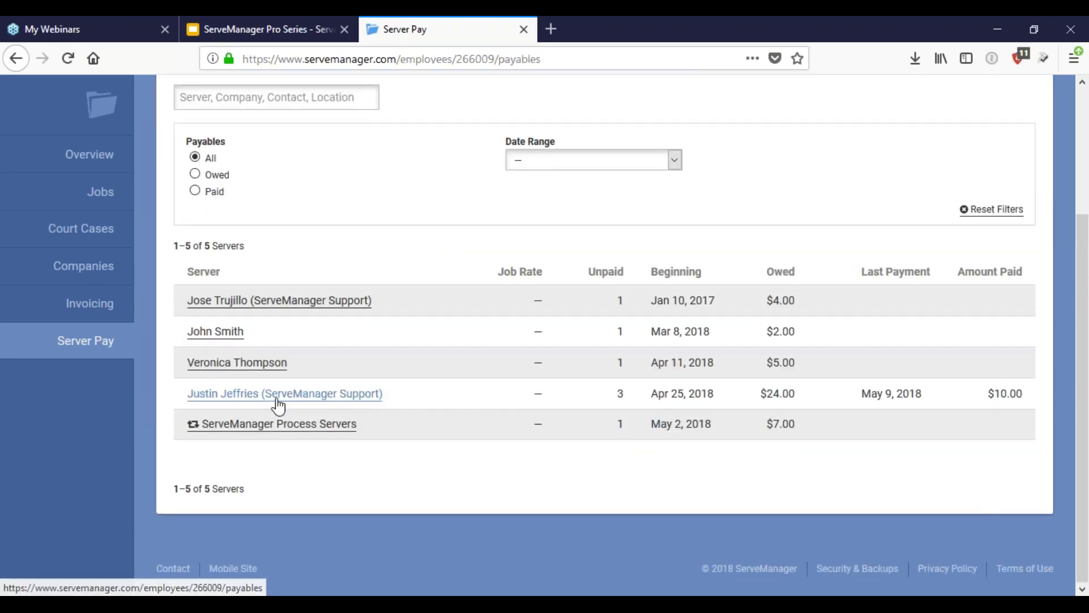
pyautogui.scroll(-4, 543, 335)
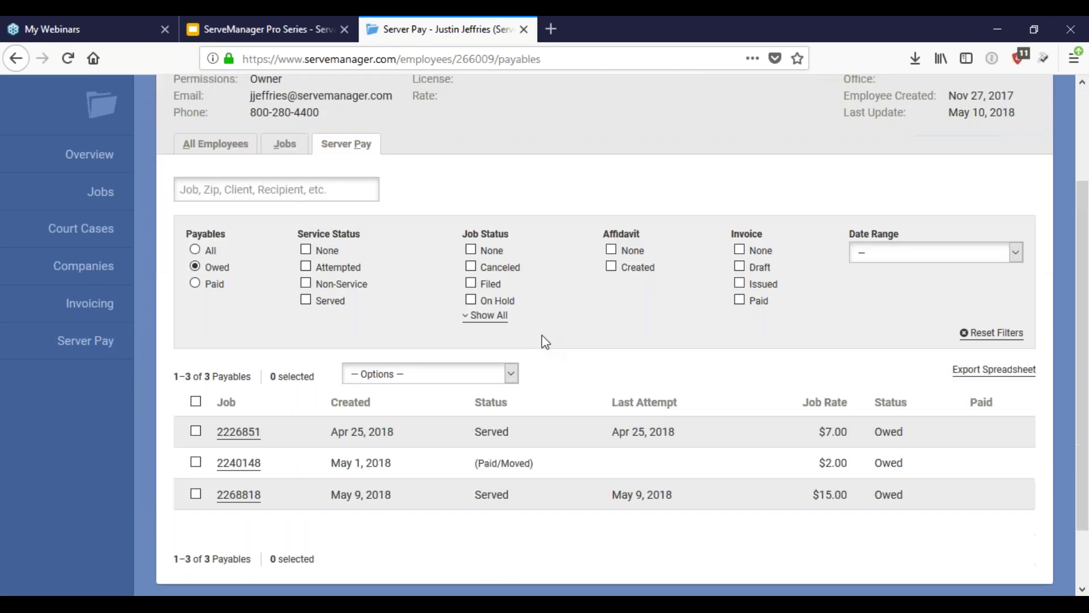
pyautogui.scroll(1, 400, 375)
pyautogui.scroll(-1, 288, 370)
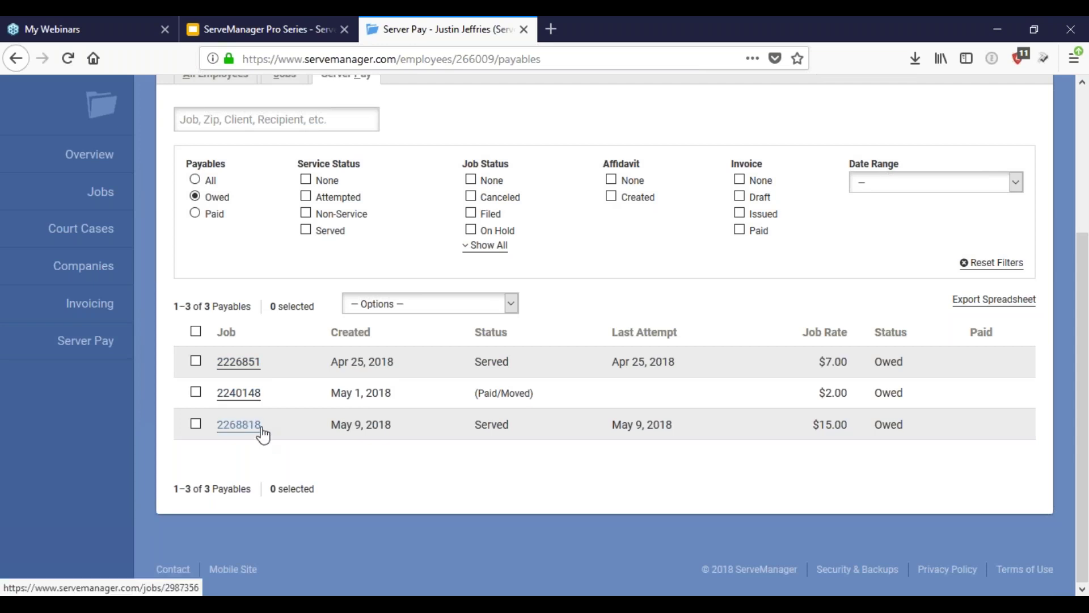
# Select the server's owed jobs created Apr 25 and May 1, 2018, and start applying a payment to them.
pyautogui.click(196, 361)
pyautogui.click(196, 391)
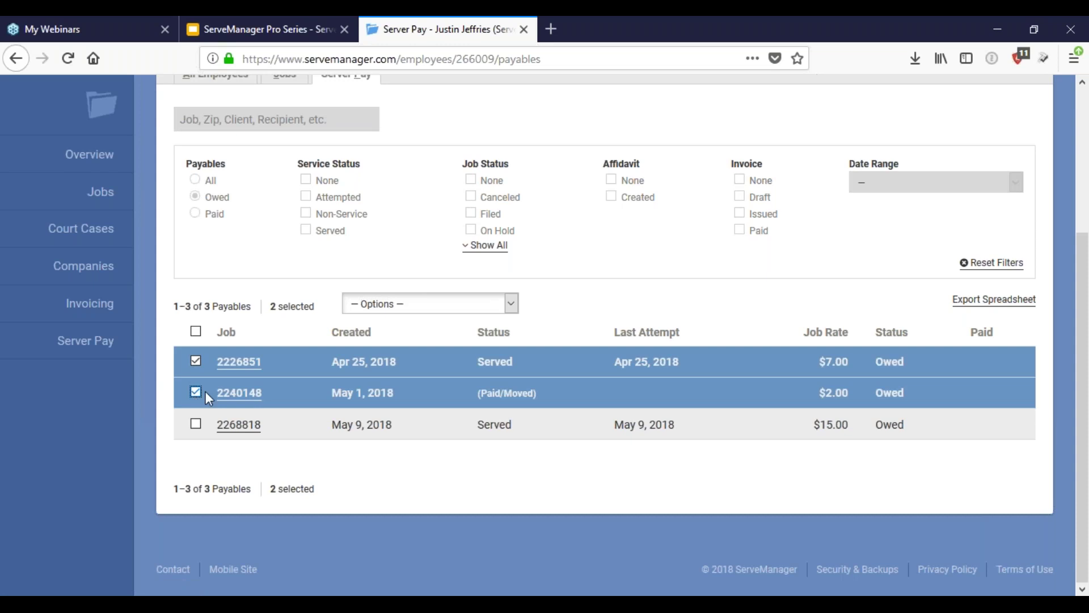
pyautogui.click(411, 302)
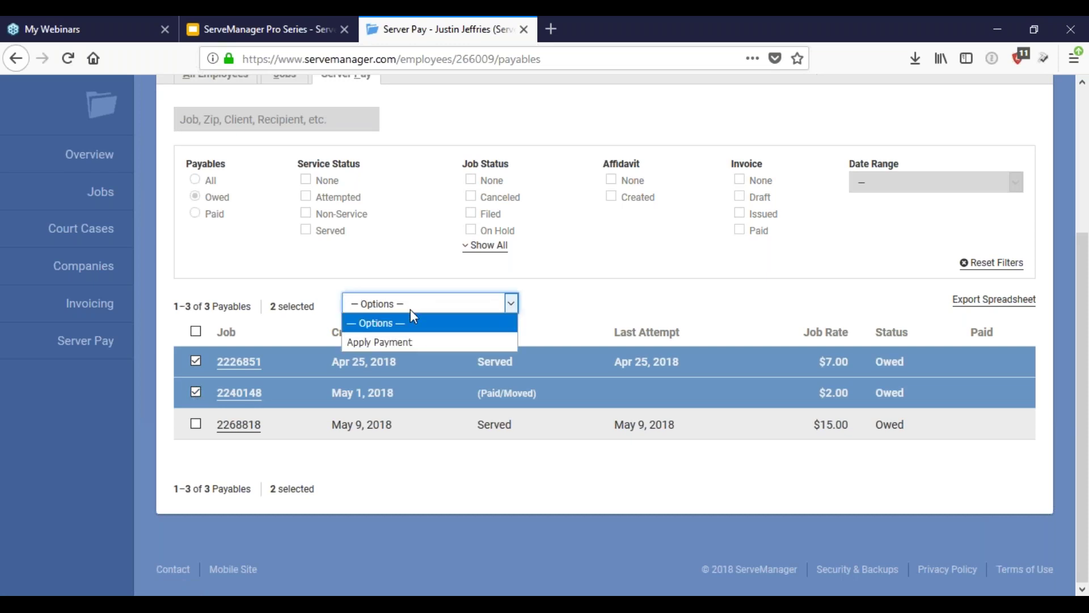
pyautogui.click(406, 343)
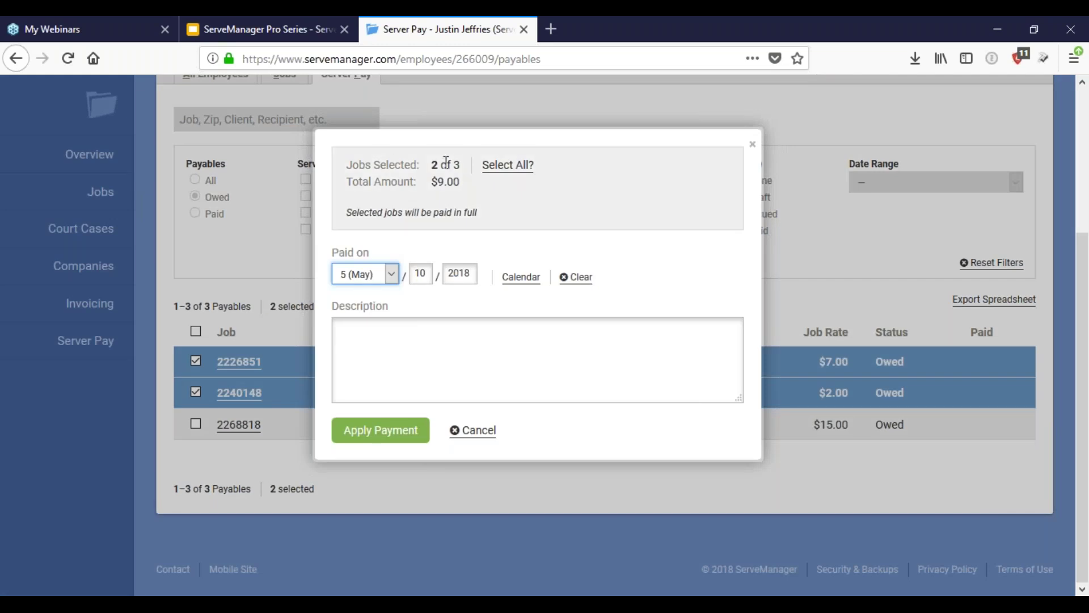
# Extend the payment to all of the server's owed jobs and apply it, keeping May 10, 2018 as the paid date.
pyautogui.click(508, 166)
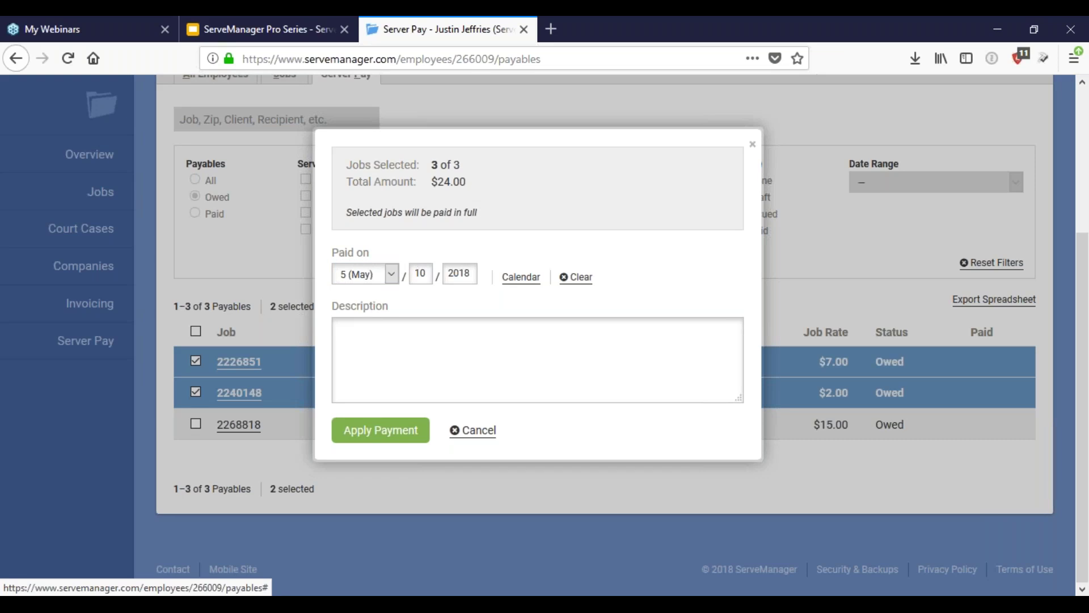
pyautogui.click(393, 273)
pyautogui.click(398, 276)
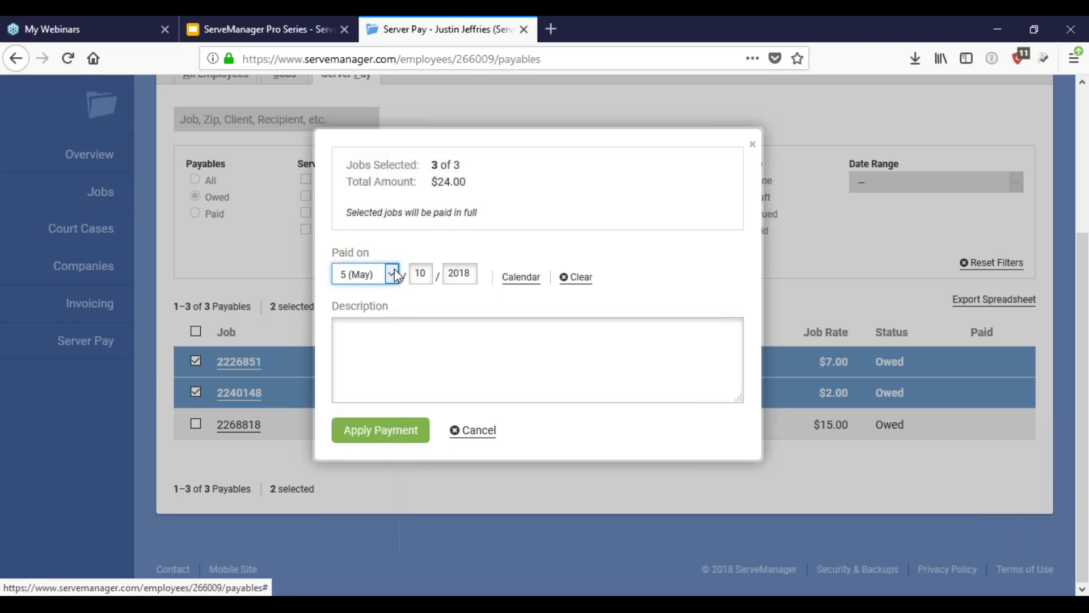
pyautogui.click(525, 277)
pyautogui.click(706, 256)
pyautogui.click(454, 370)
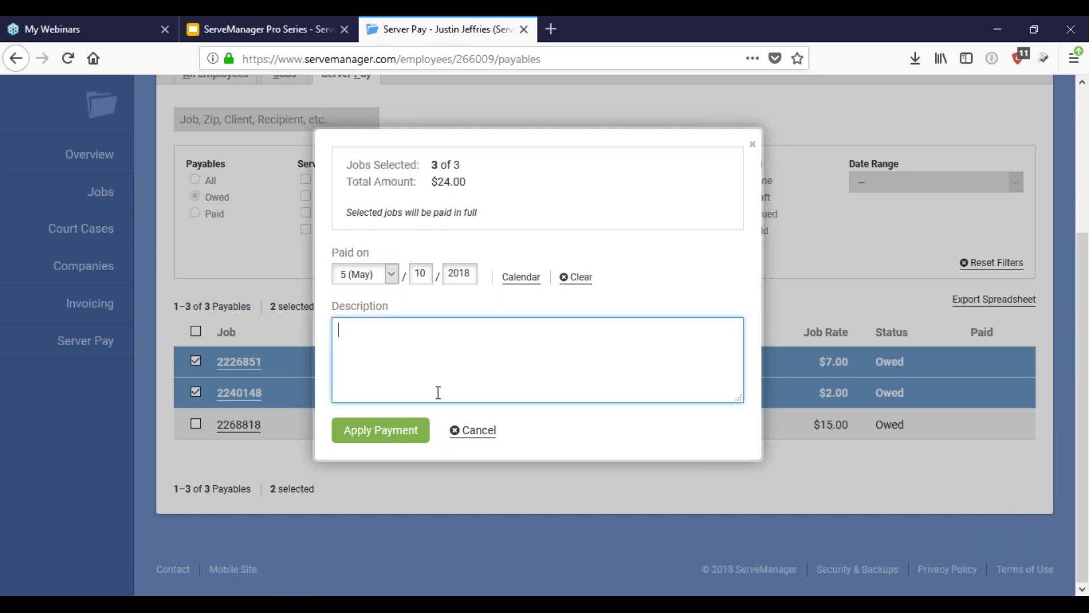
pyautogui.click(404, 436)
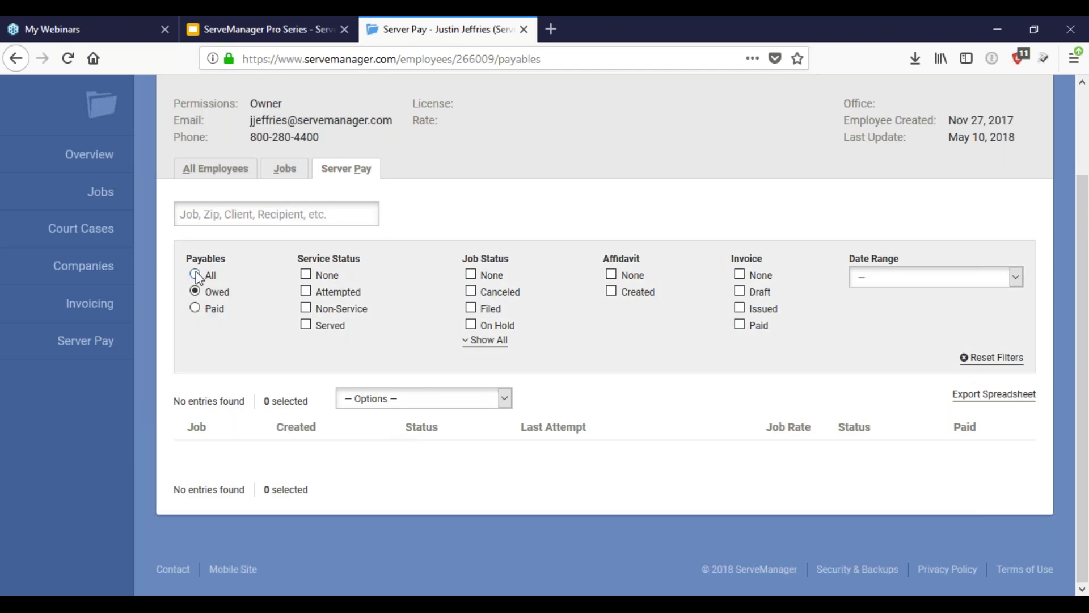
# Filter the server's payables to Paid and review the listed jobs with their rates and payment dates.
pyautogui.click(197, 310)
pyautogui.scroll(-5, 333, 345)
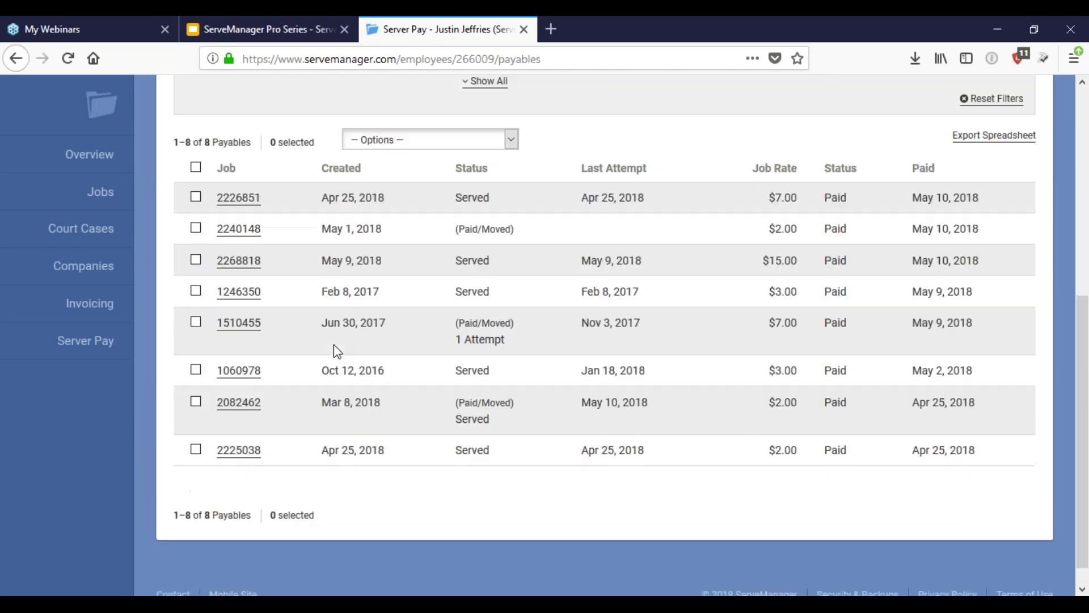
pyautogui.scroll(4, 635, 383)
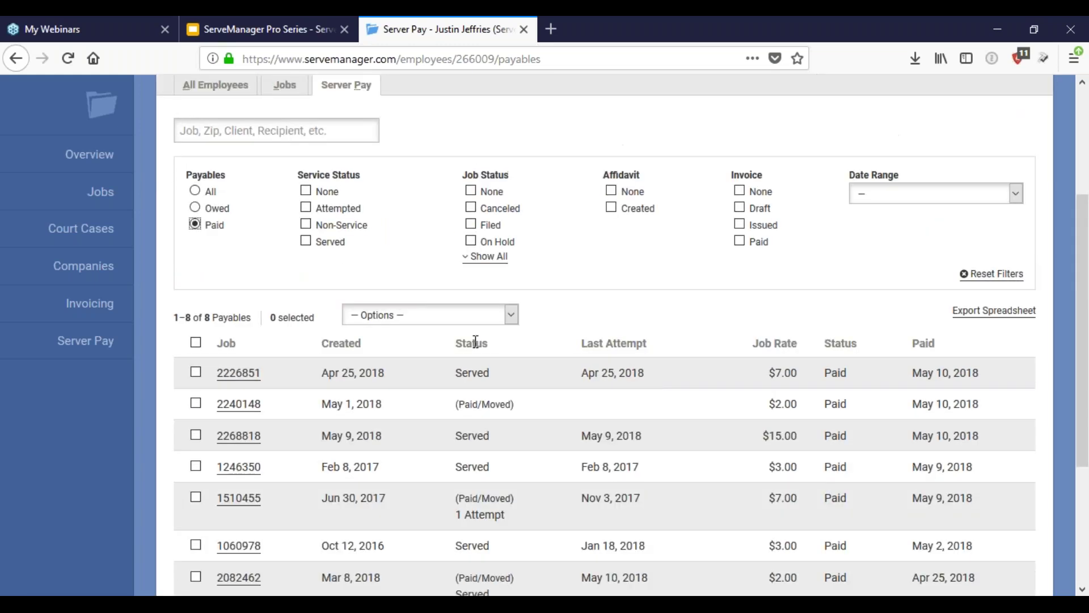
pyautogui.scroll(3, 475, 341)
pyautogui.scroll(-5, 510, 369)
pyautogui.scroll(-2, 618, 435)
pyautogui.scroll(3, 617, 435)
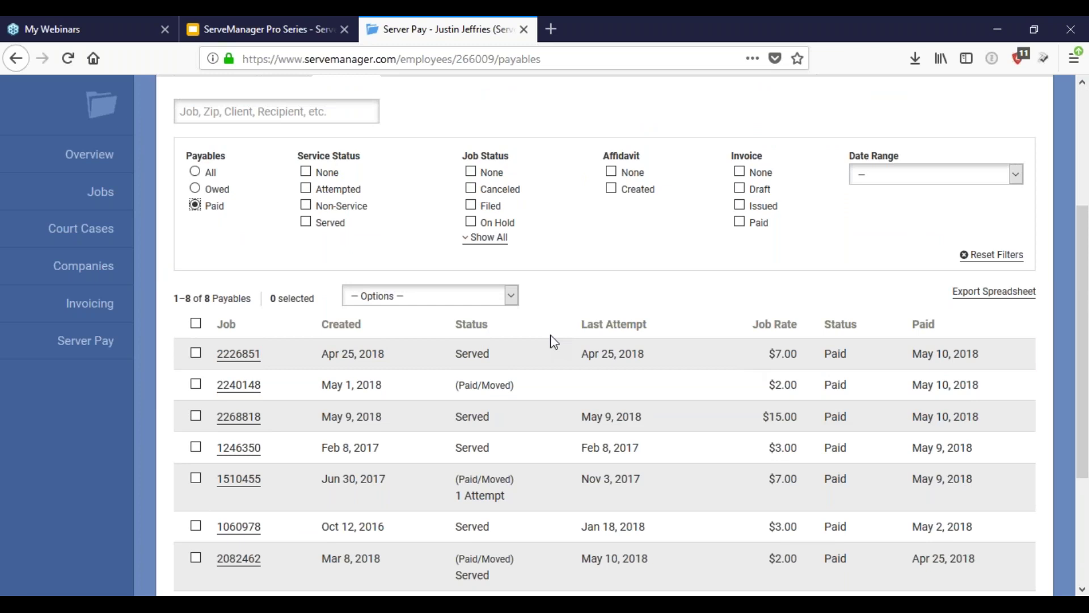
pyautogui.scroll(-2, 553, 344)
pyautogui.scroll(5, 542, 340)
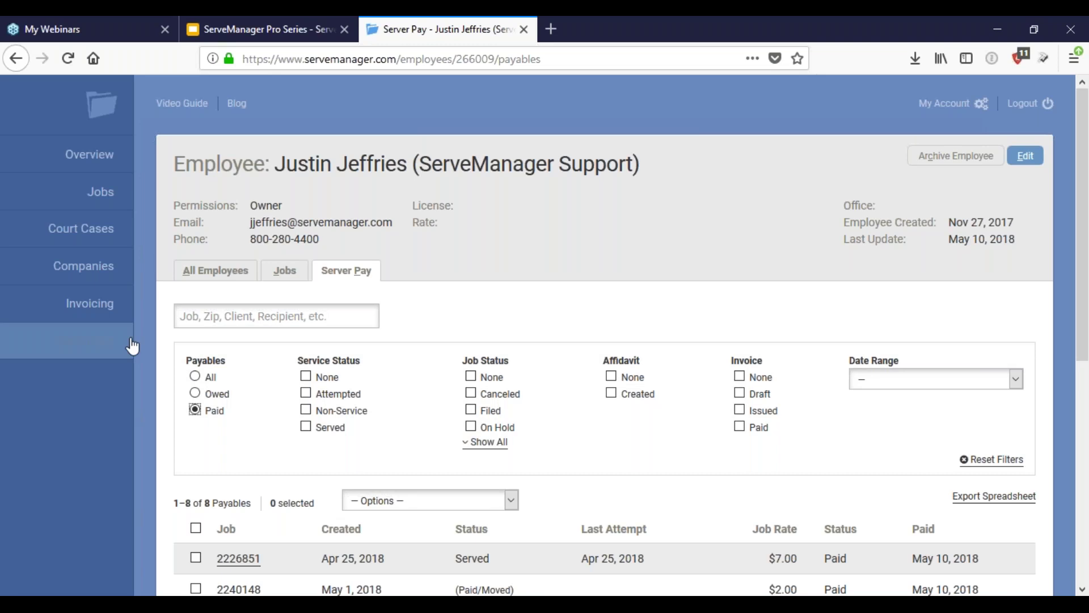
# Open the first job in the paid payables list and find its Server Pay section.
pyautogui.scroll(-5, 181, 404)
pyautogui.click(253, 287)
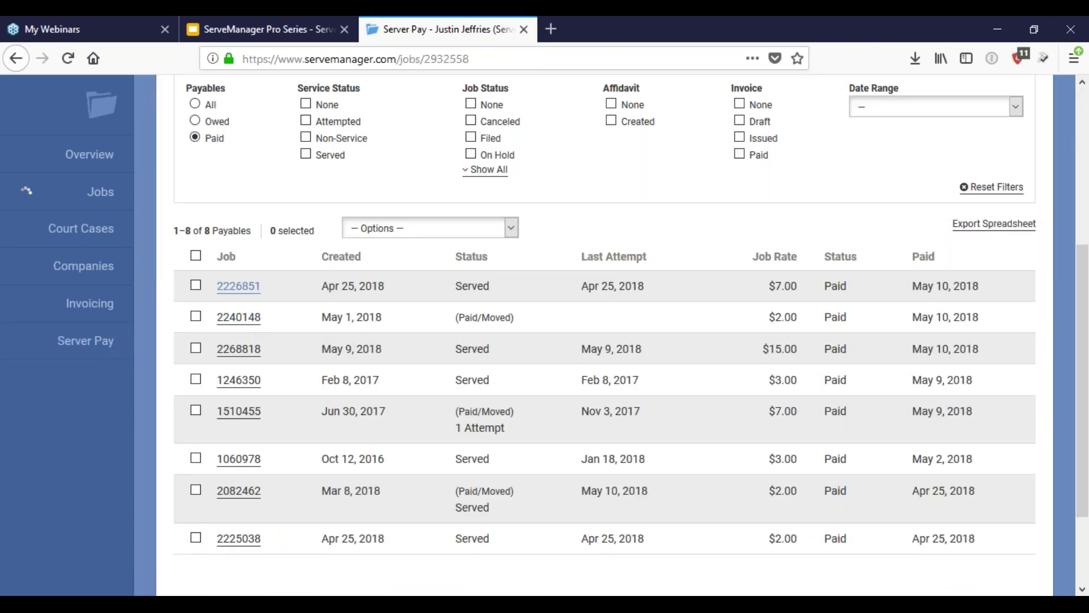
pyautogui.scroll(-15, 1024, 374)
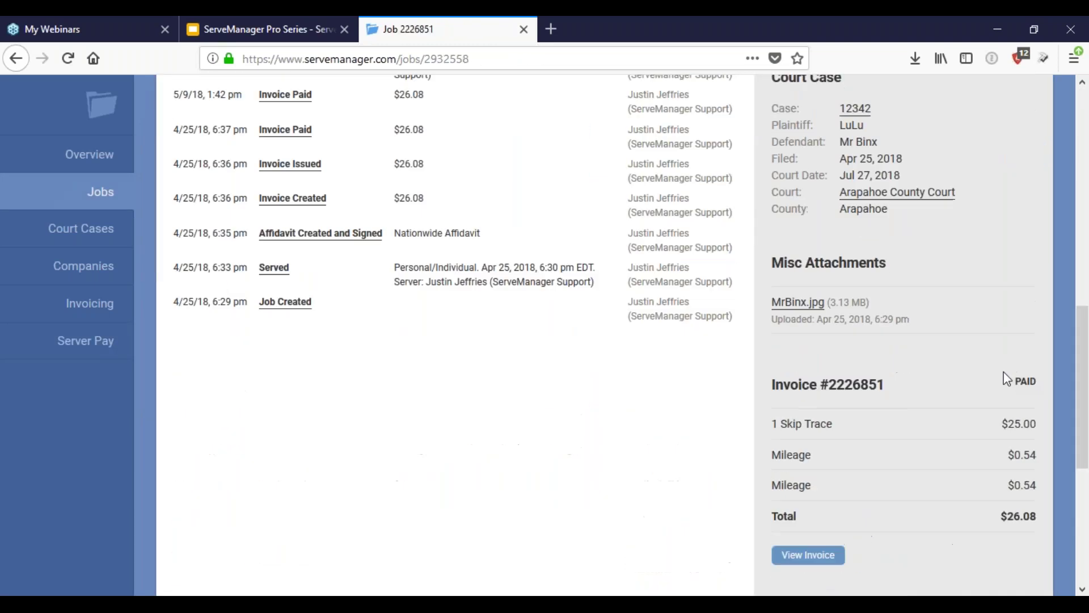
pyautogui.scroll(3, 990, 386)
pyautogui.scroll(-3, 991, 390)
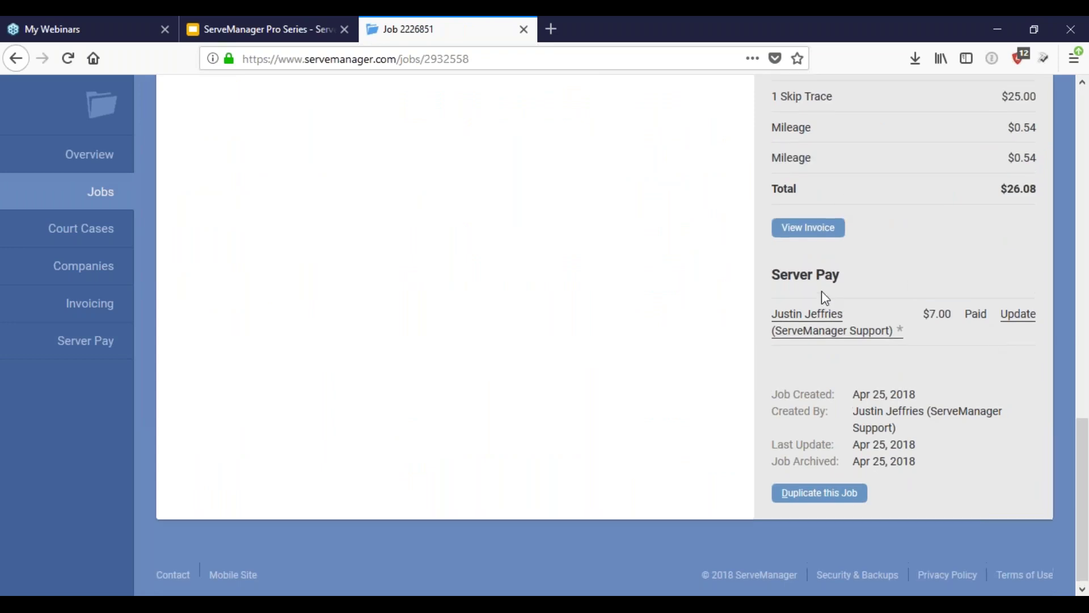
pyautogui.scroll(11, 822, 291)
pyautogui.scroll(-11, 824, 295)
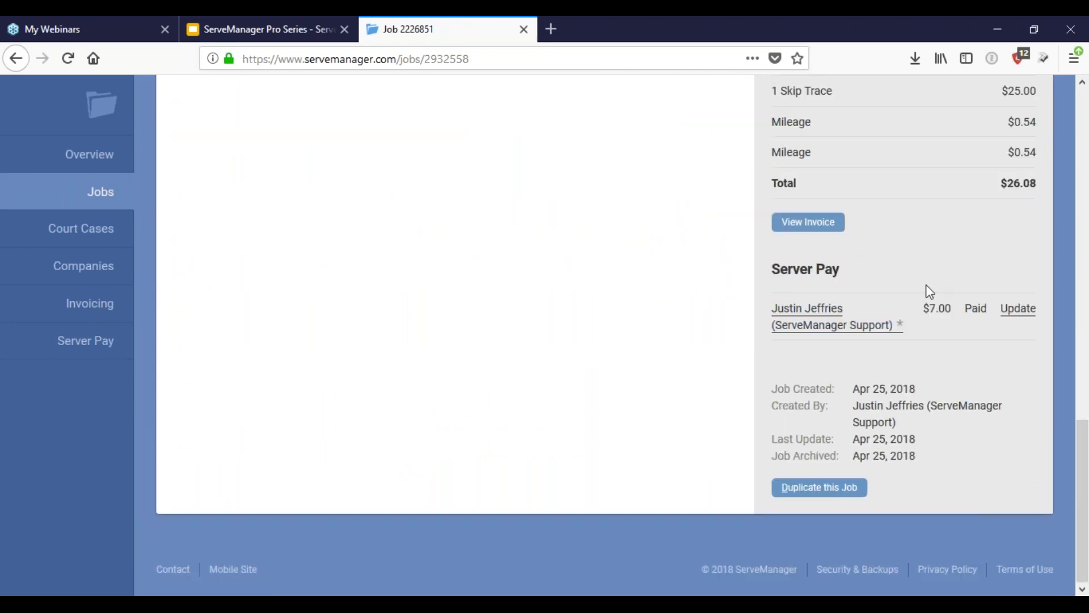
# Check the server's payment details on the job, cancel without removing the payment, and return to the server's payables.
pyautogui.click(1018, 311)
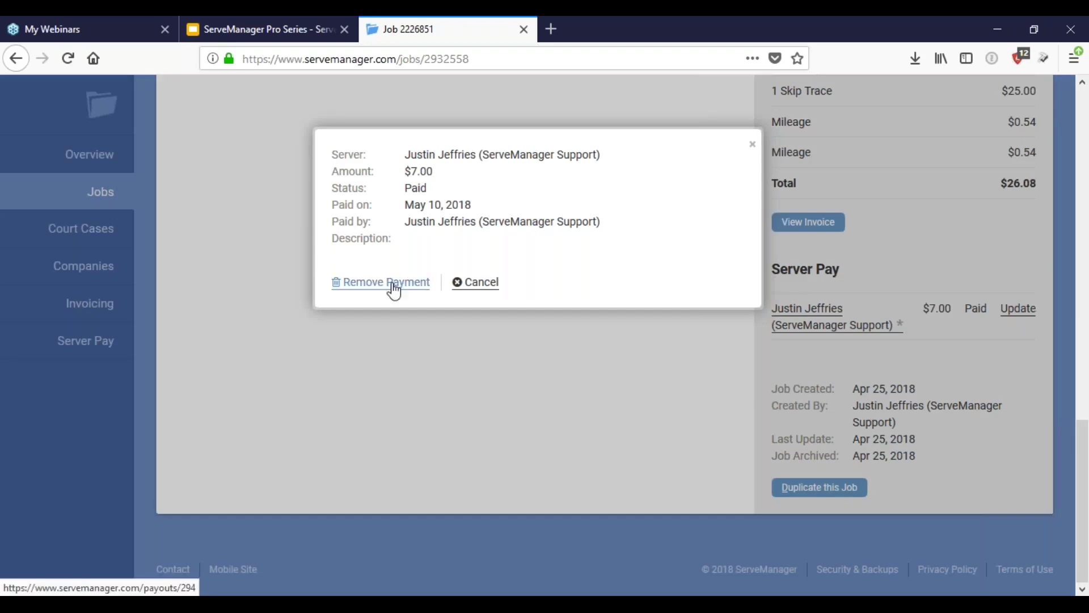
pyautogui.click(484, 284)
pyautogui.scroll(15, 556, 332)
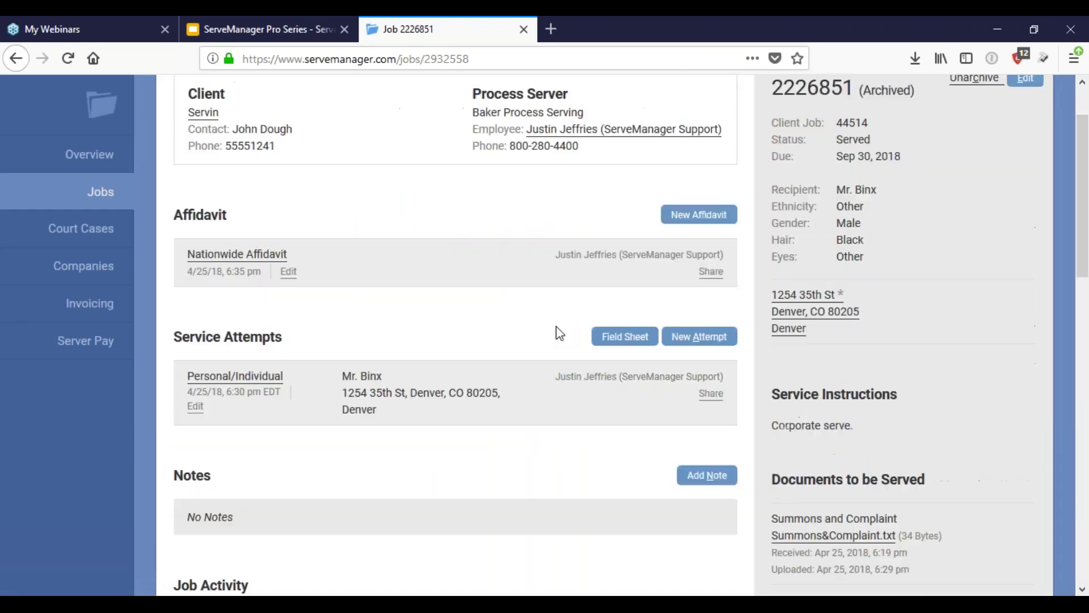
pyautogui.click(16, 57)
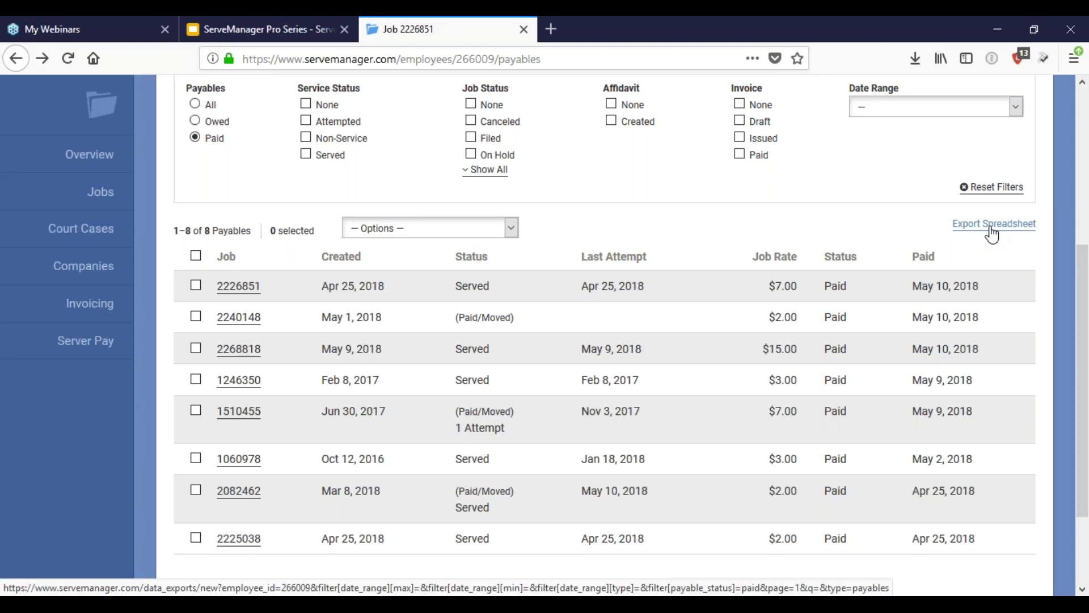
# Switch to the ServeManager Pro Series presentation window in Google Slides.
pyautogui.scroll(5, 993, 238)
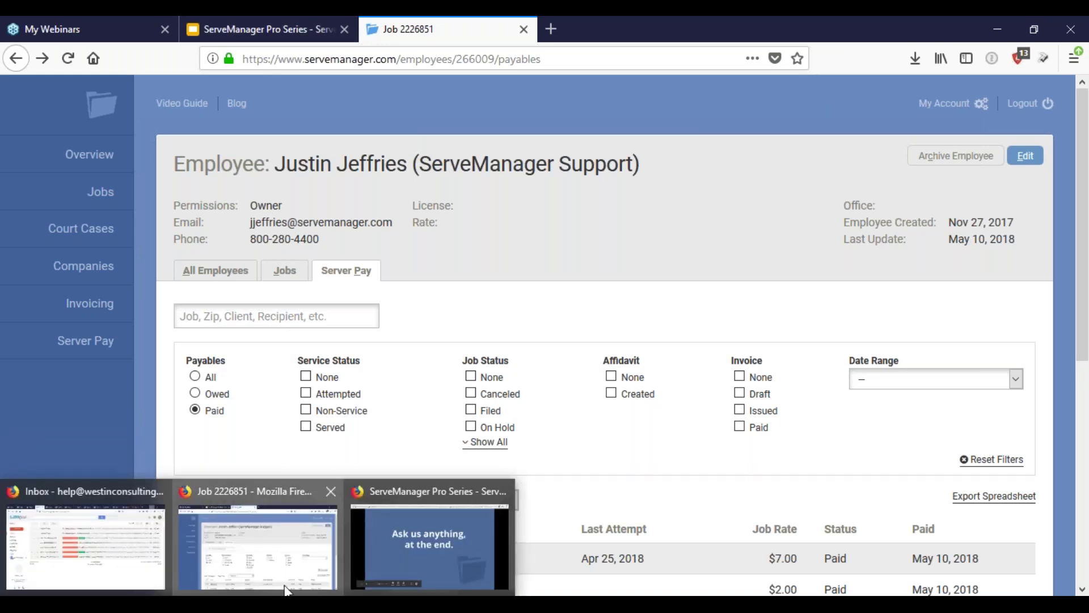
pyautogui.moveTo(459, 540)
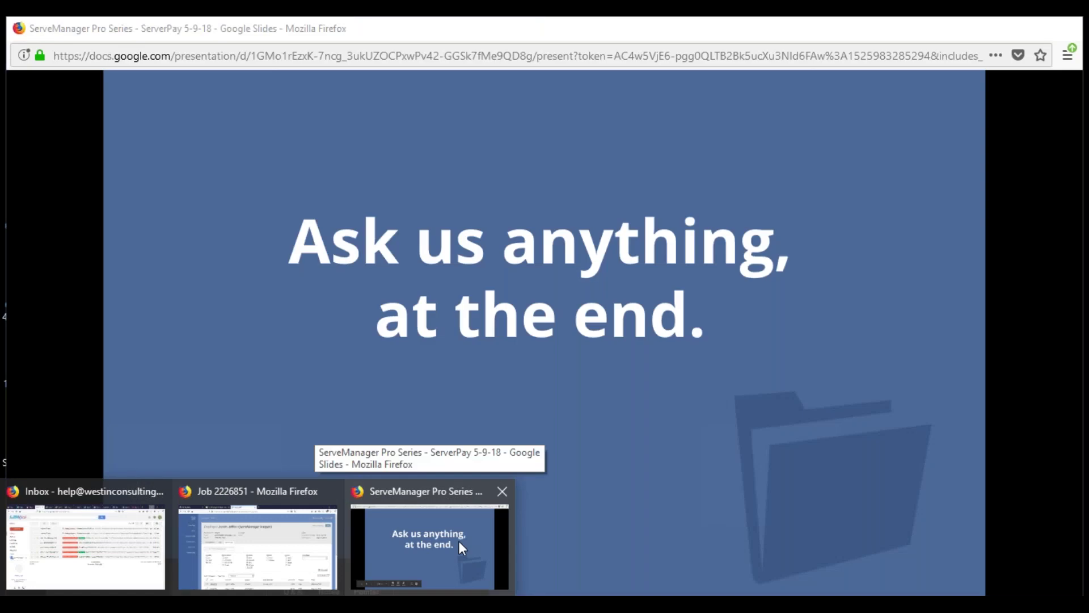
pyautogui.click(458, 540)
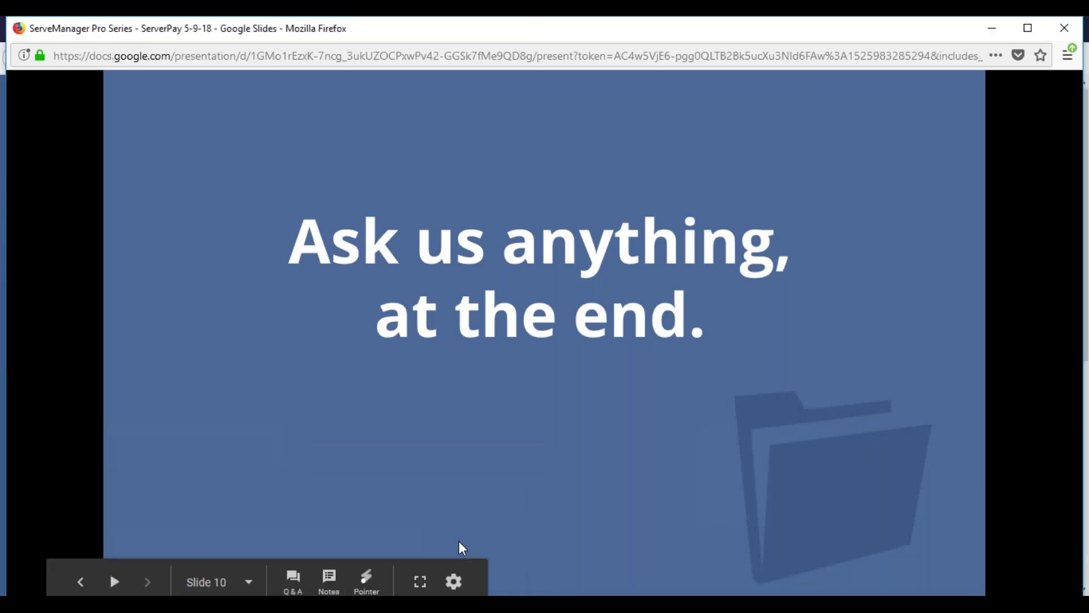
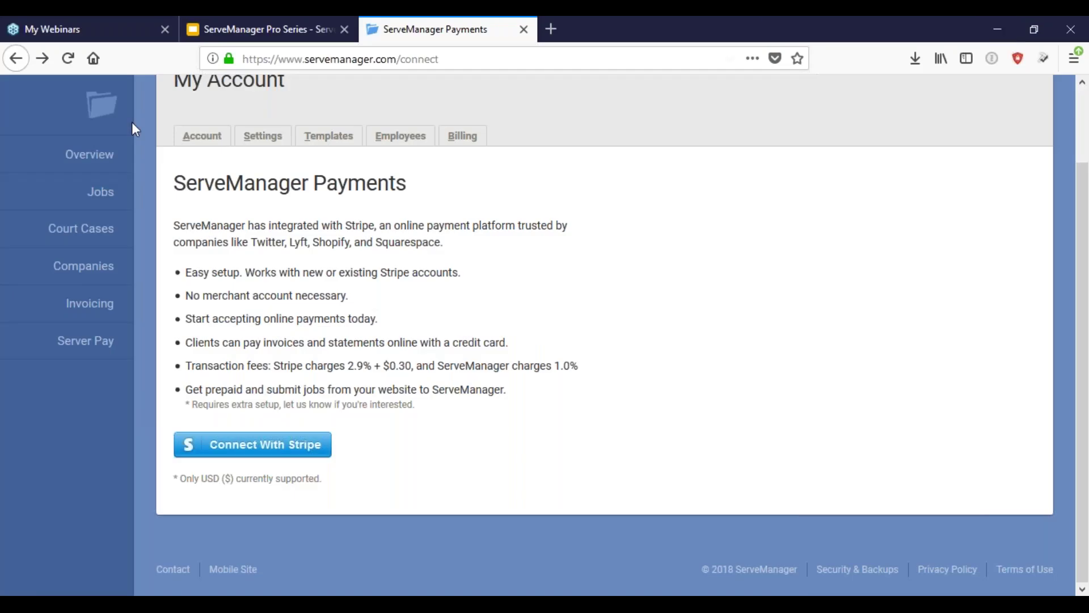
# Open the account settings from the job list and look through the available options.
pyautogui.click(122, 204)
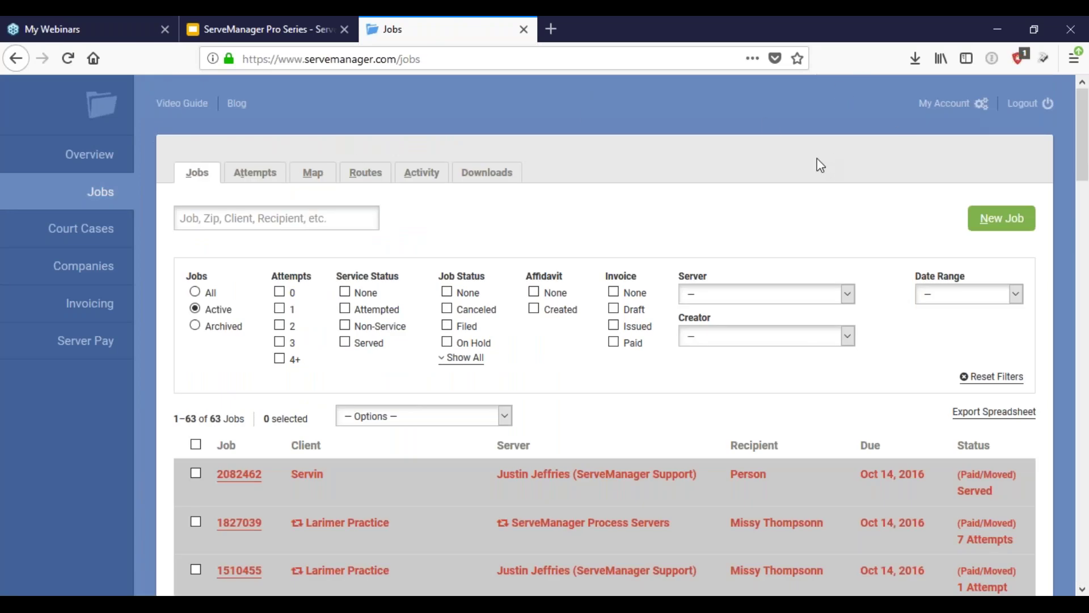
pyautogui.click(953, 106)
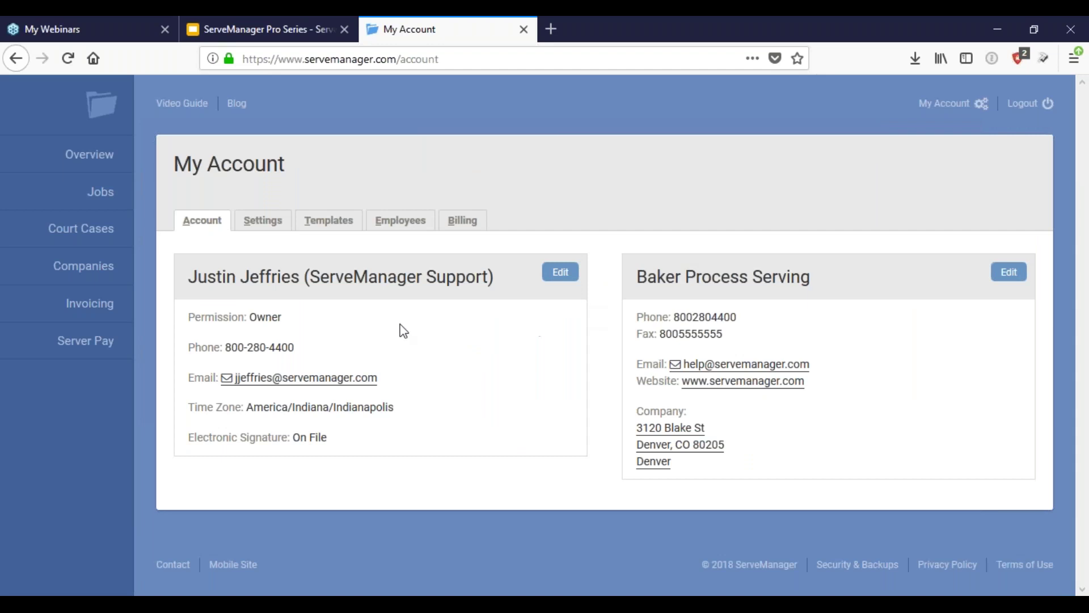
pyautogui.click(275, 227)
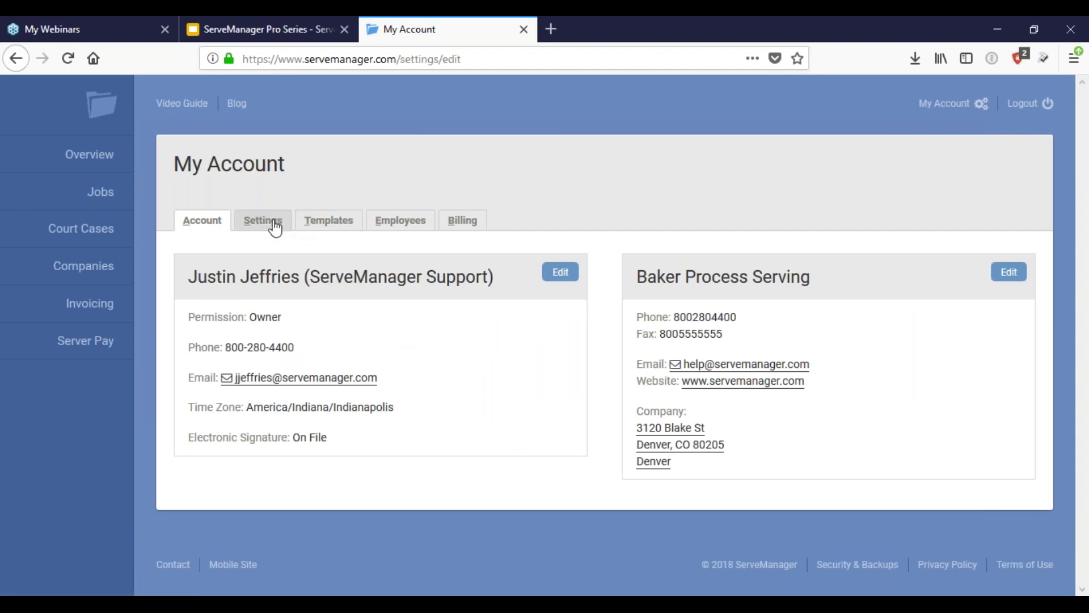
pyautogui.scroll(-10, 554, 324)
pyautogui.scroll(10, 555, 325)
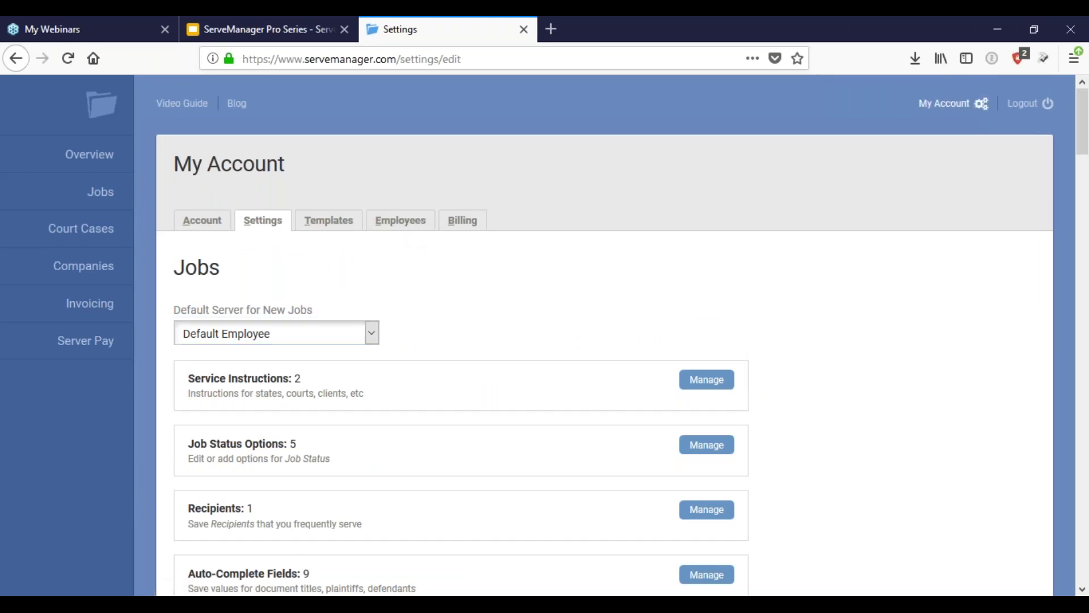
# Go to the account's employee list and start adding a new employee who can log in to the system.
pyautogui.click(946, 104)
pyautogui.click(407, 222)
pyautogui.scroll(-5, 740, 263)
pyautogui.scroll(5, 740, 263)
pyautogui.click(995, 275)
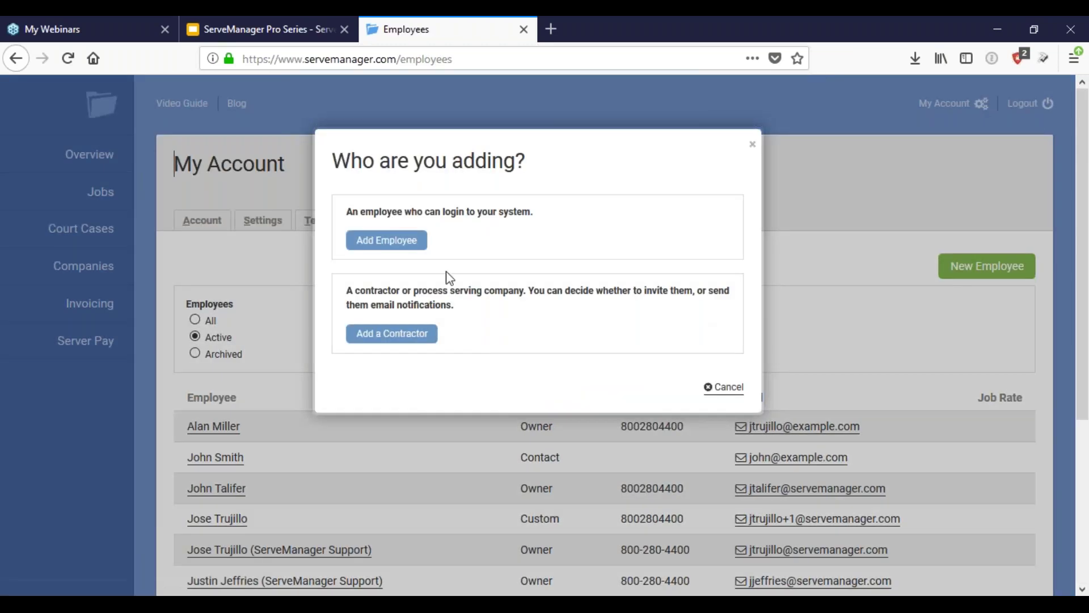
pyautogui.click(386, 240)
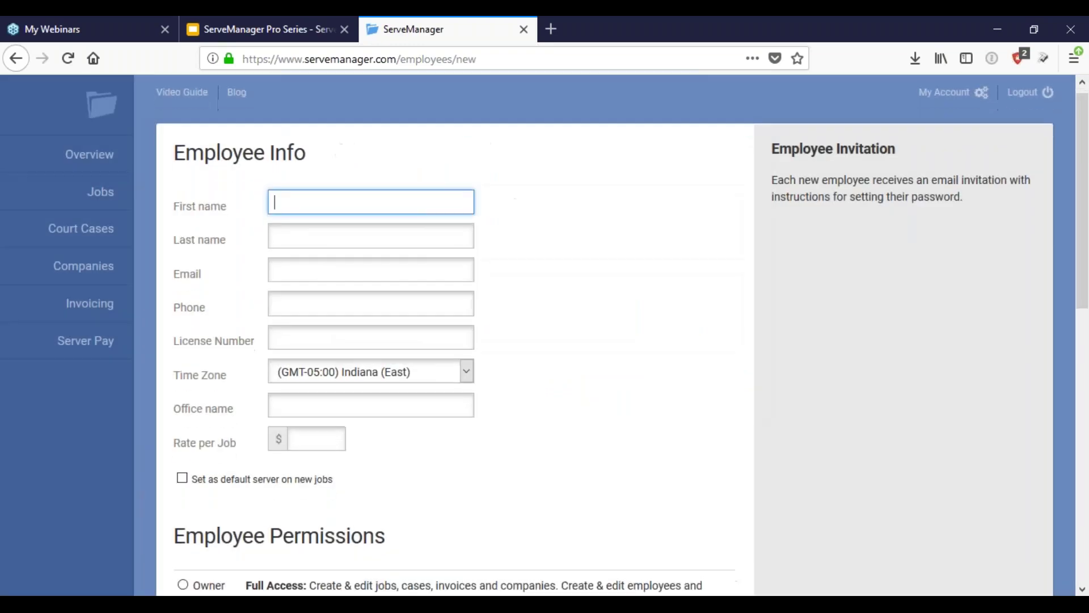
# Set the new employee's permission level to Custom and review the individual permission options.
pyautogui.scroll(-4, 504, 303)
pyautogui.scroll(-7, 504, 304)
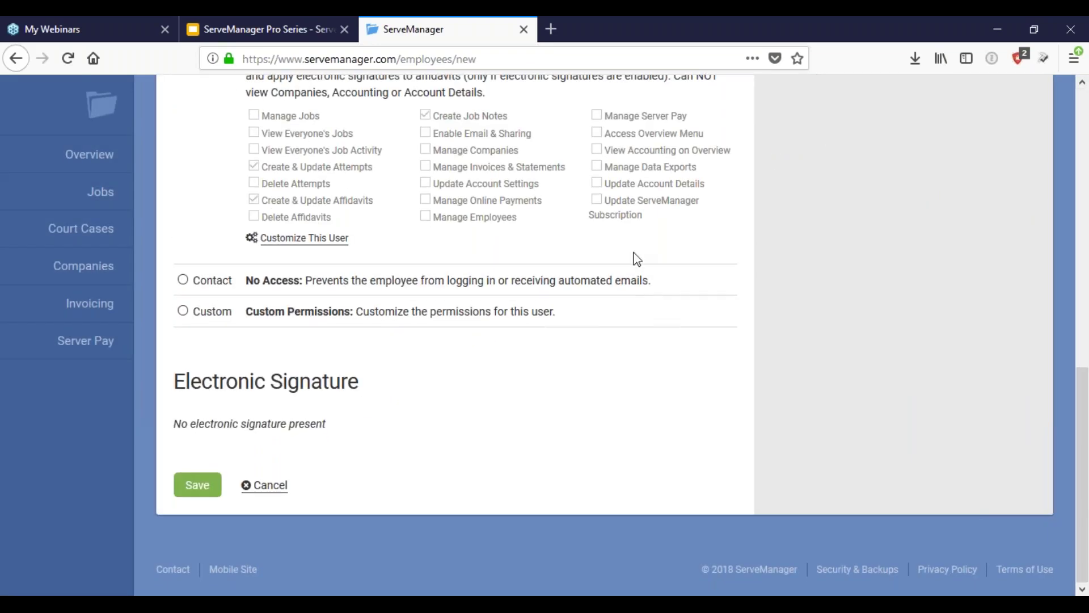
pyautogui.scroll(2, 377, 284)
pyautogui.scroll(-2, 369, 291)
pyautogui.click(182, 314)
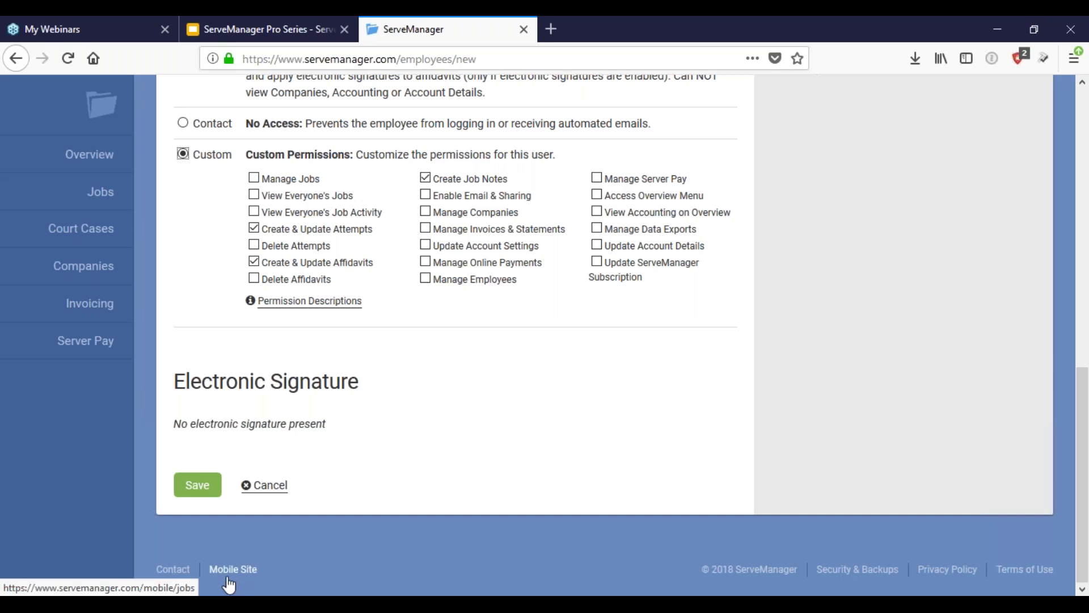
pyautogui.moveTo(215, 604)
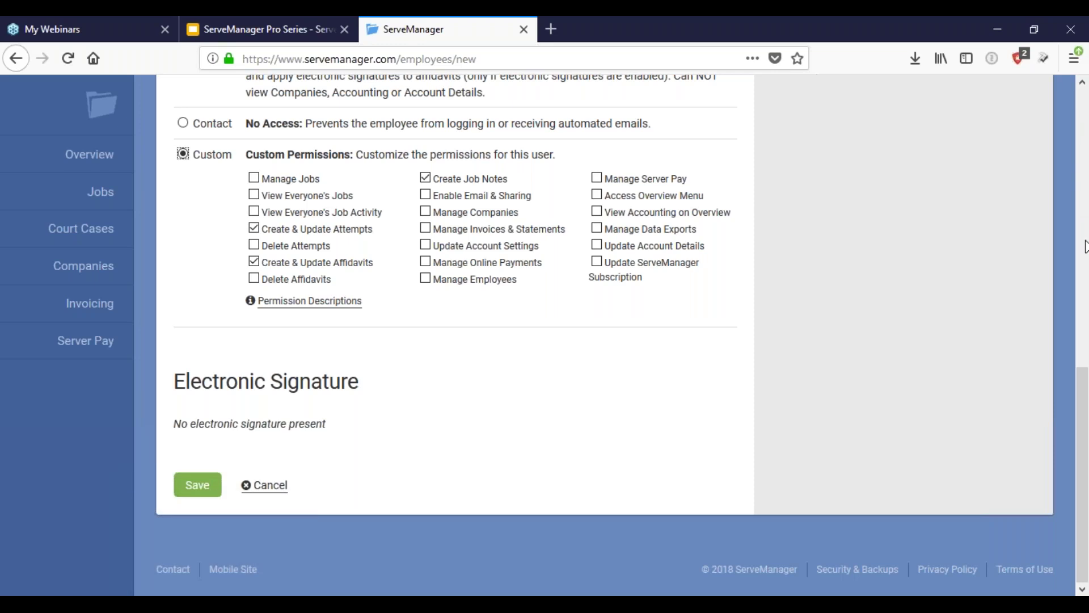
pyautogui.click(1073, 275)
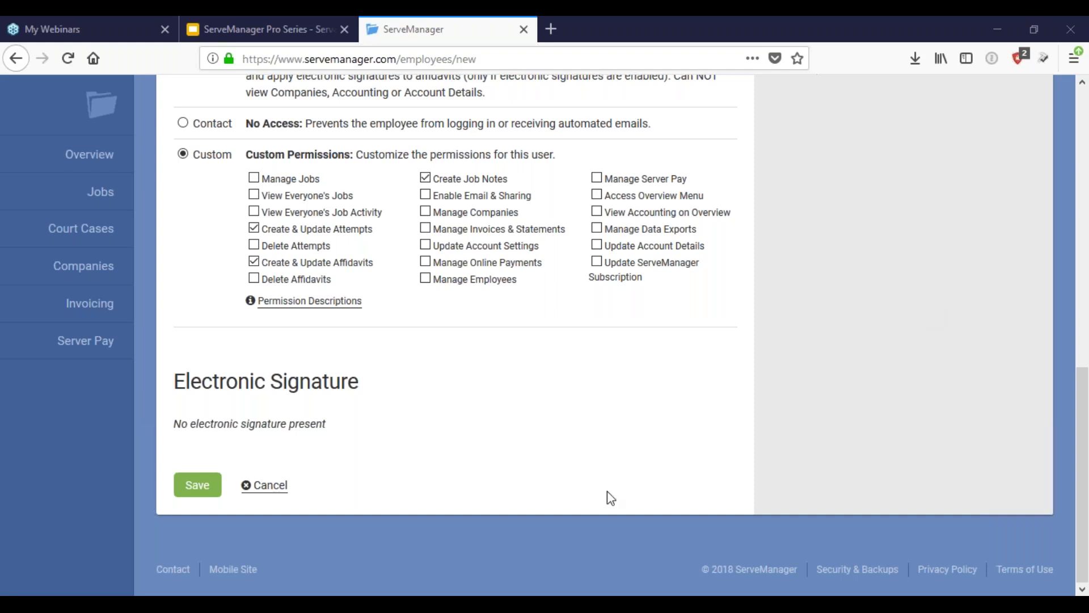
pyautogui.scroll(3, 494, 497)
pyautogui.scroll(-3, 398, 499)
# Open ServeManager in a new browser tab and go to the account settings.
pyautogui.click(551, 29)
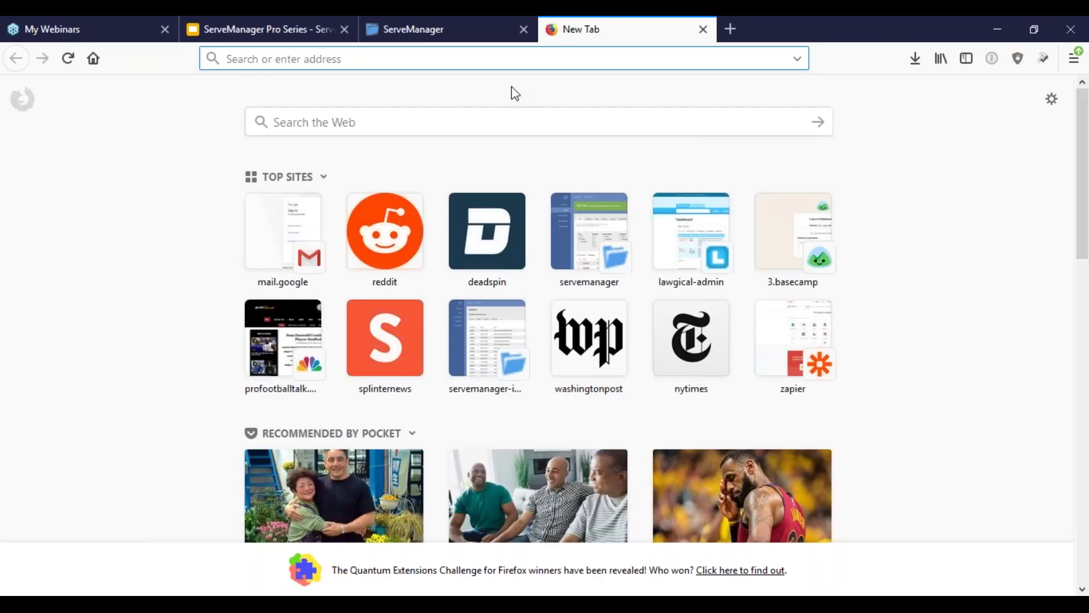
pyautogui.click(571, 241)
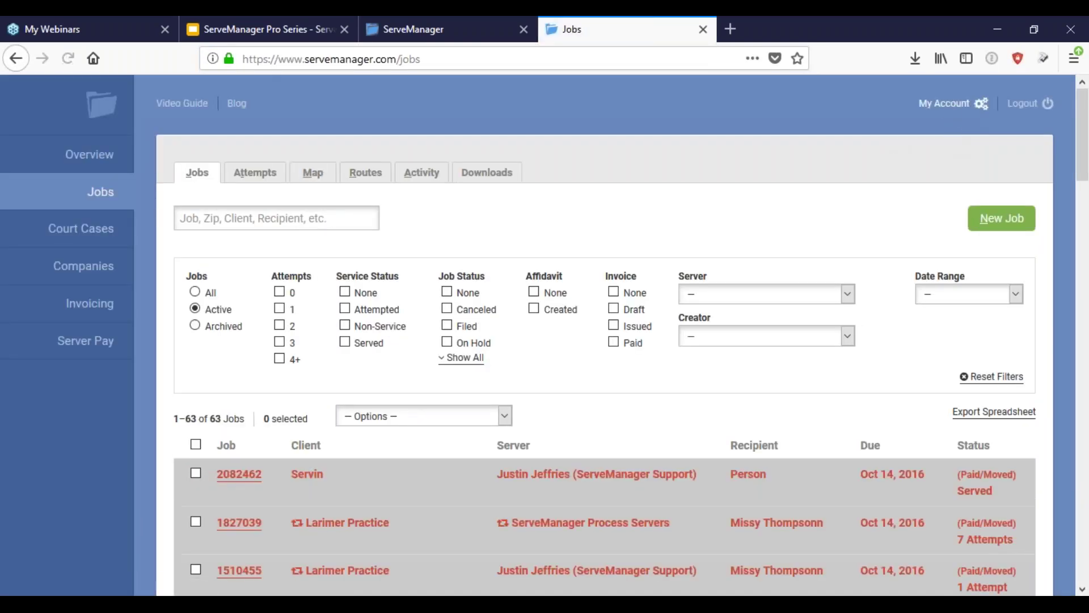
pyautogui.click(948, 104)
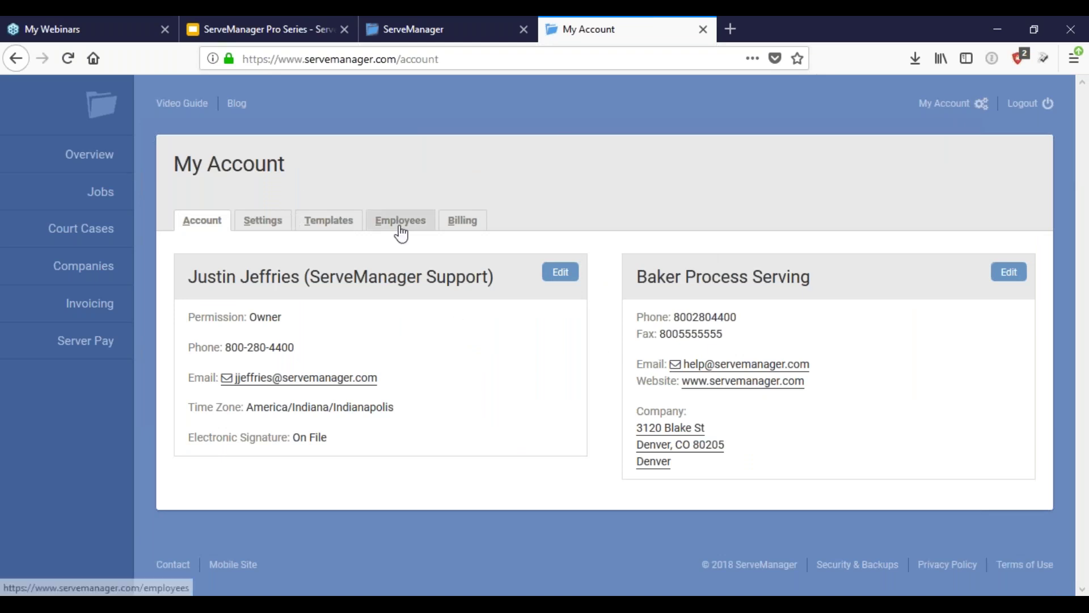
pyautogui.click(277, 223)
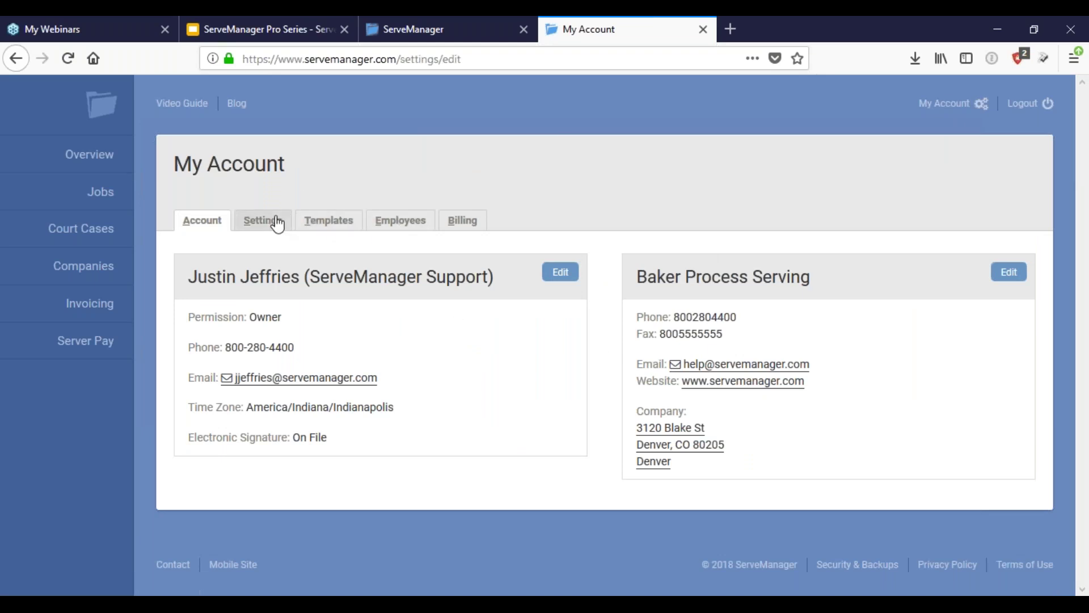
# Find Accept Online Payments in the settings, open ServeManager Payments, and start connecting with Stripe.
pyautogui.scroll(-20, 581, 328)
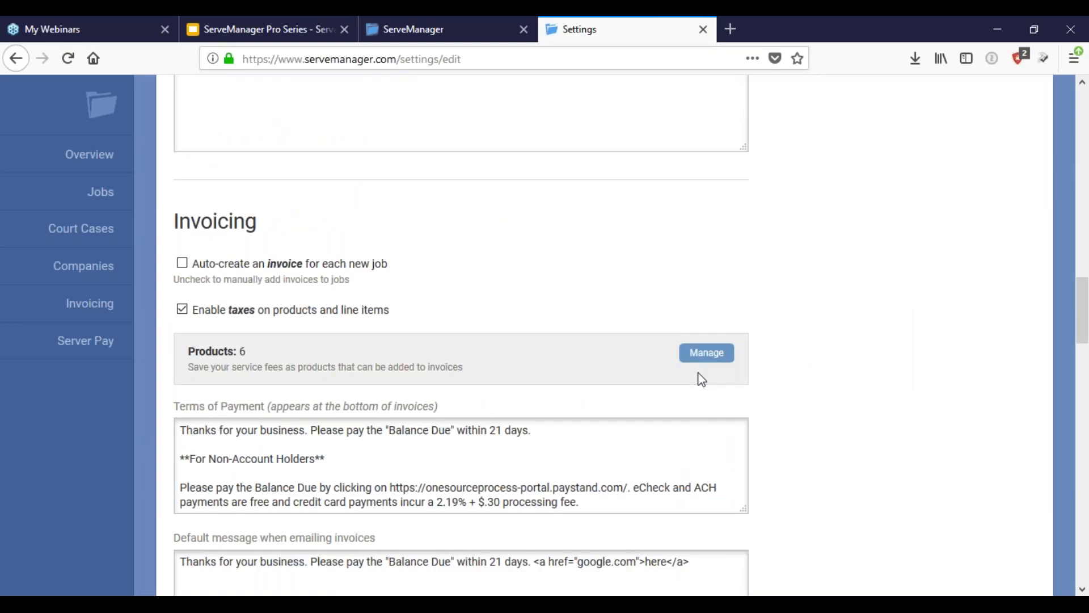
pyautogui.scroll(-15, 702, 380)
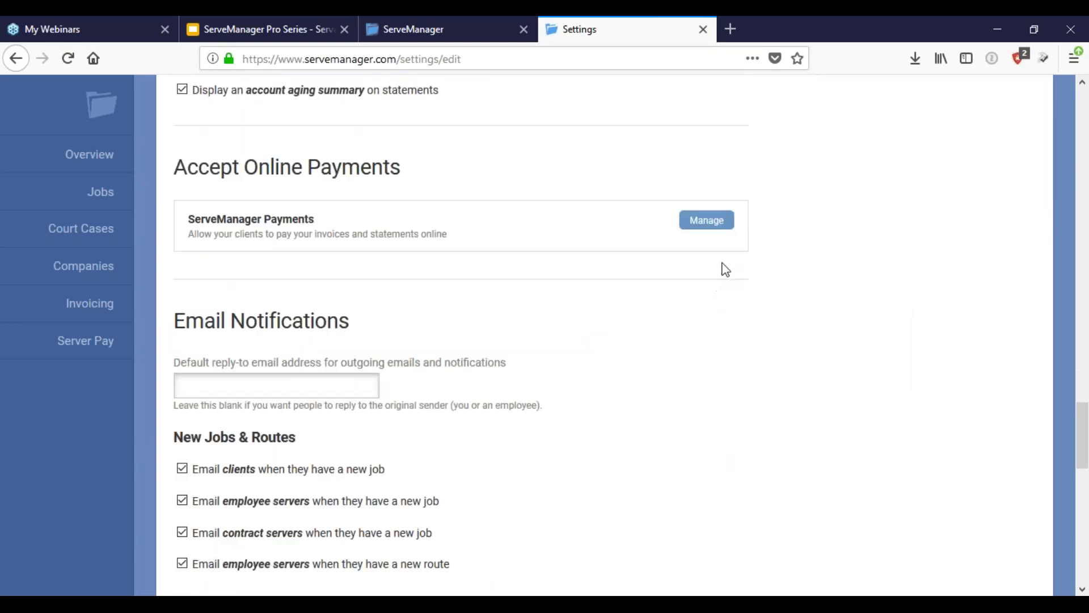
pyautogui.click(718, 221)
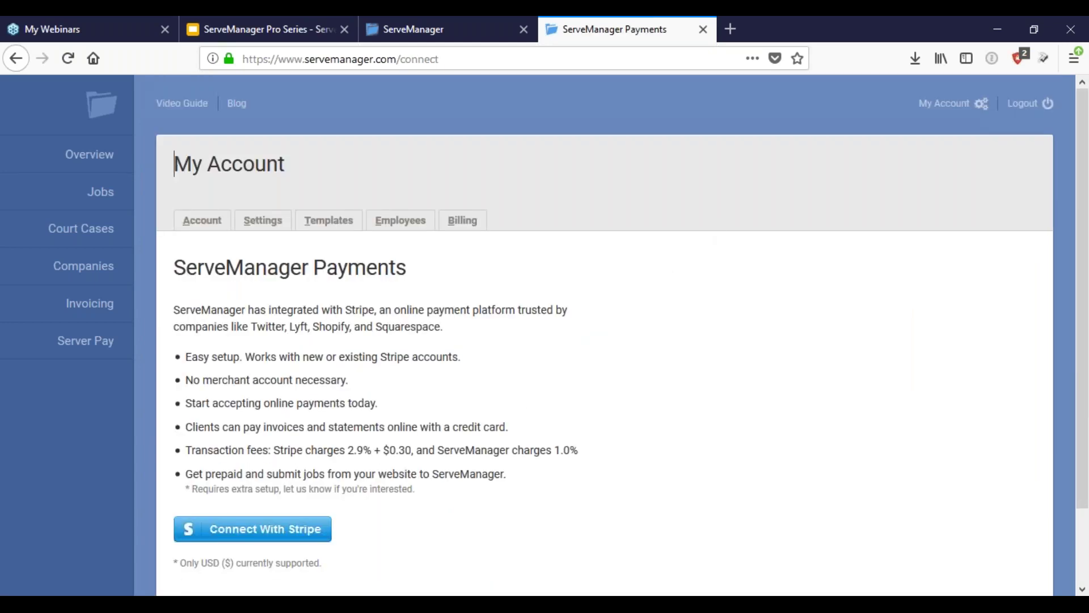
pyautogui.click(287, 530)
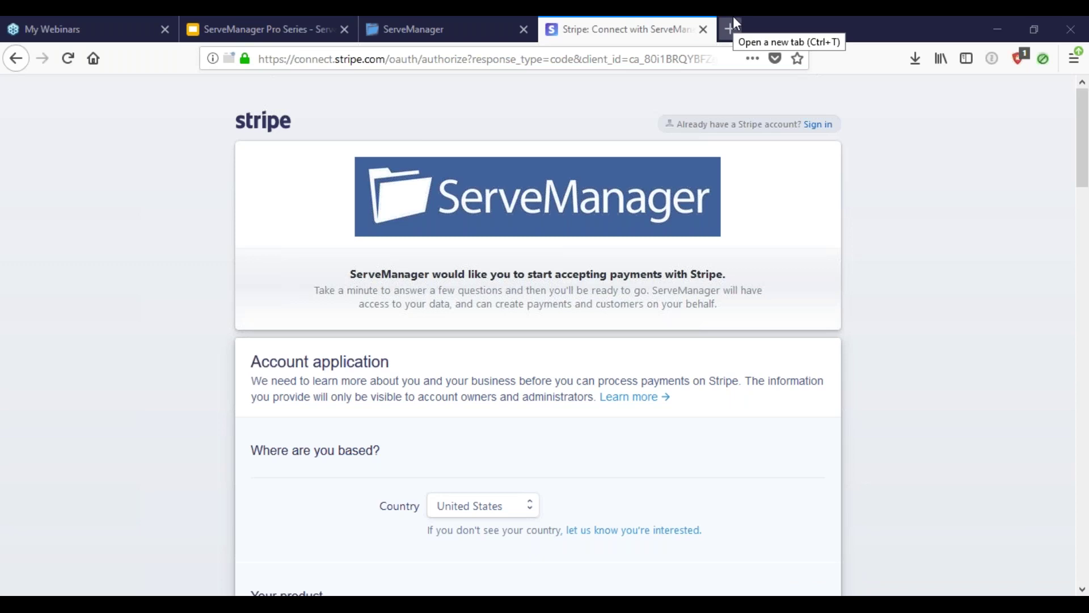
# Return to the new employee form, open the ServeManager blog from it, and search the posts for "stripe".
pyautogui.click(401, 23)
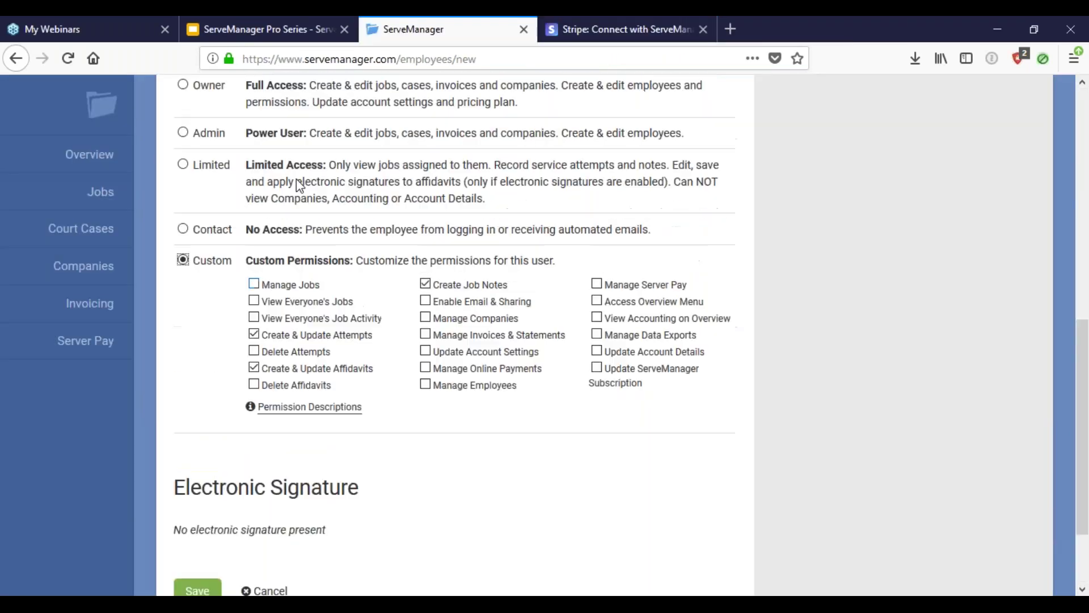
pyautogui.scroll(10, 299, 184)
pyautogui.click(236, 104)
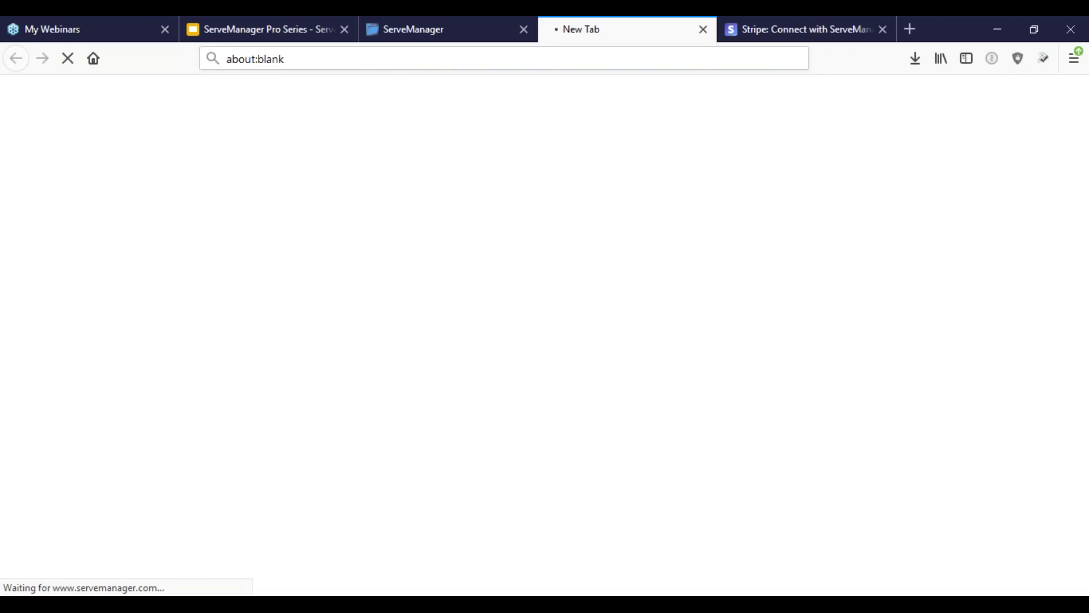
pyautogui.click(94, 289)
pyautogui.write('st')
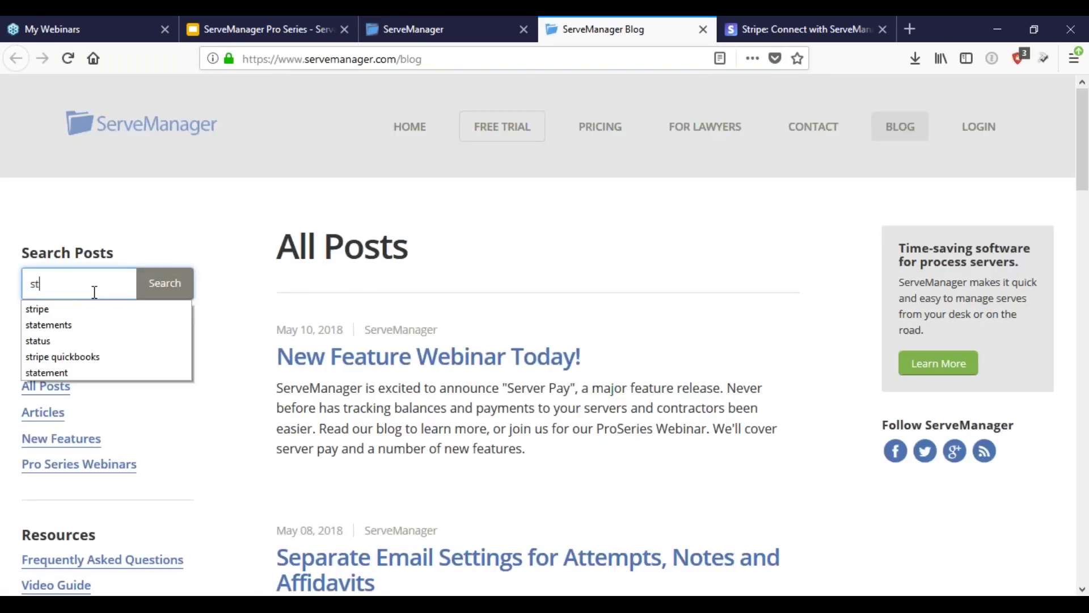
pyautogui.write('ripe')
pyautogui.press('Return')
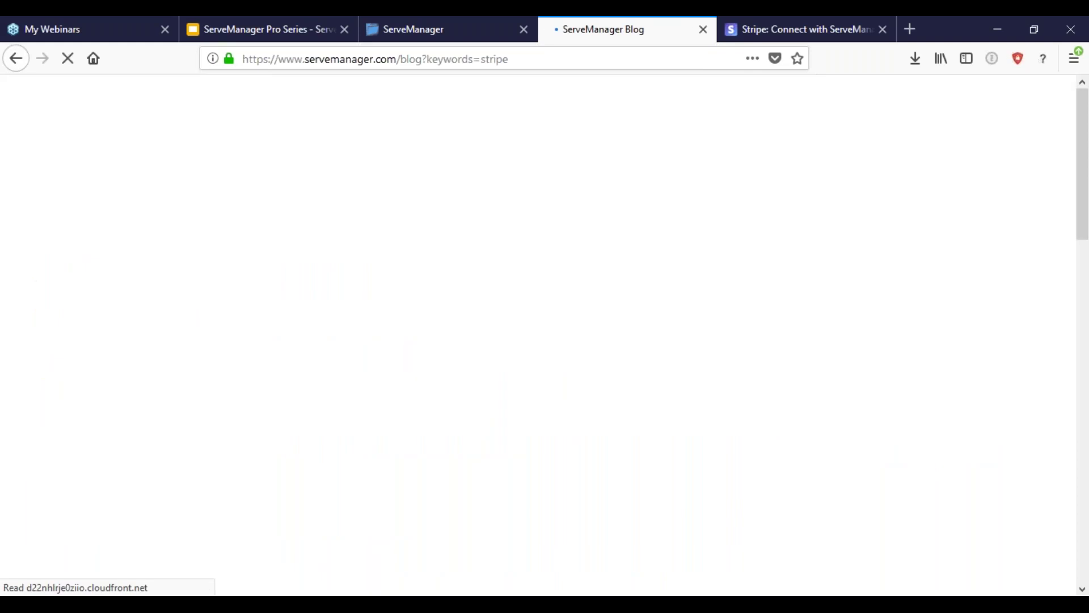
# Read the "Use Stripe Within Invoices and Statements" post and return to the search results.
pyautogui.scroll(-3, 414, 392)
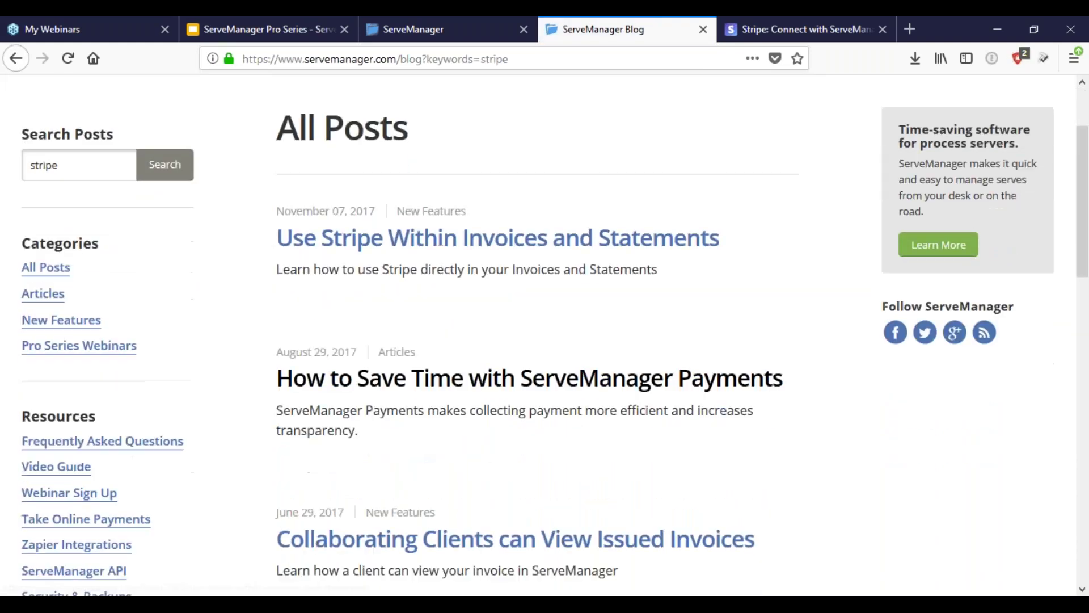
pyautogui.scroll(3, 422, 349)
pyautogui.click(423, 349)
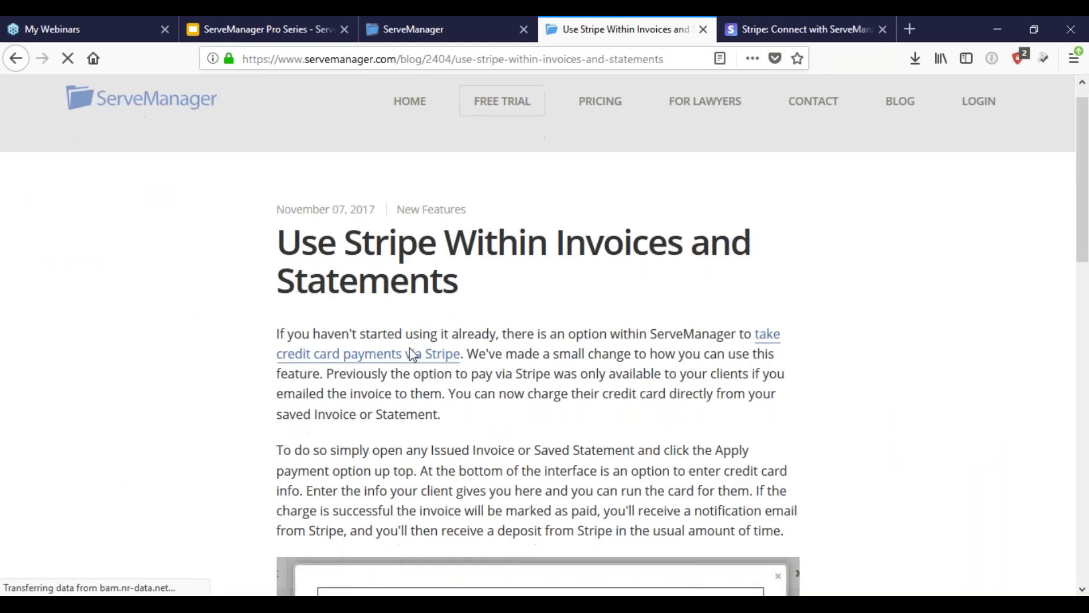
pyautogui.scroll(-10, 413, 354)
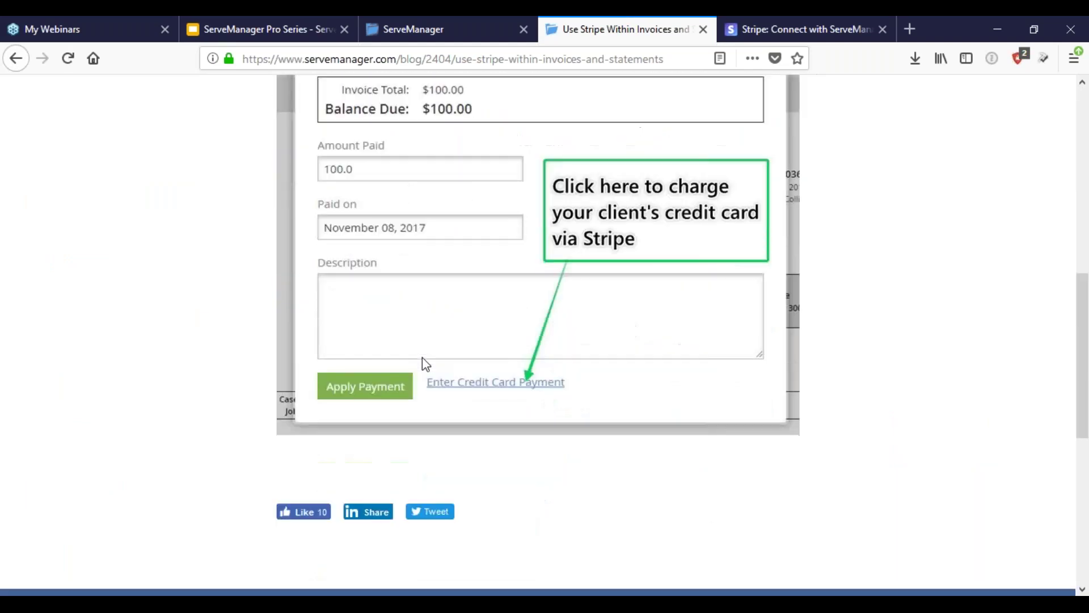
pyautogui.scroll(-3, 426, 364)
pyautogui.scroll(15, 425, 361)
pyautogui.click(17, 56)
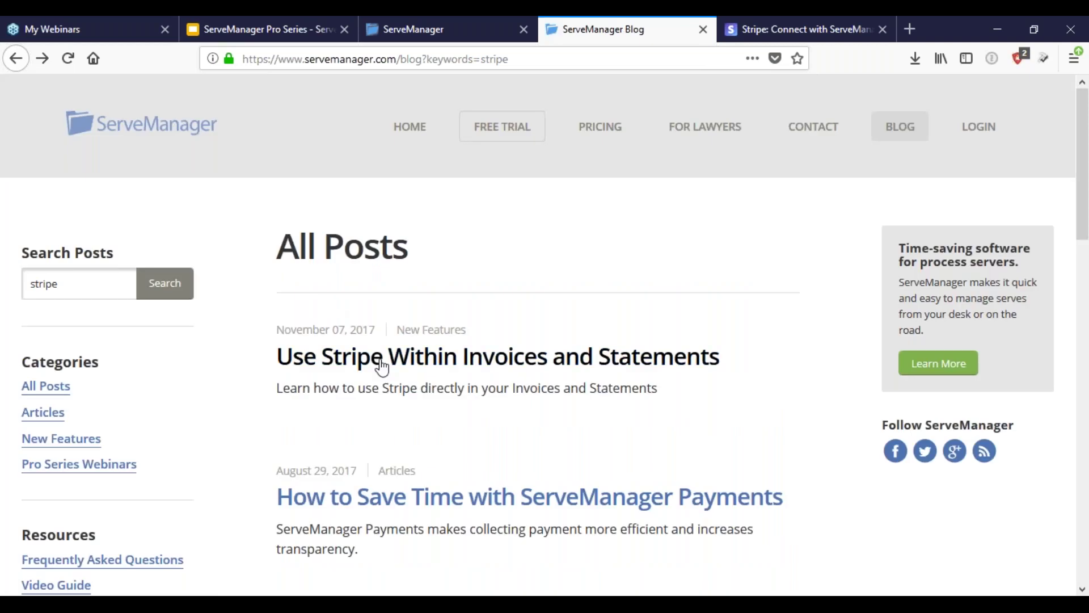
# Look through the remaining Stripe-related blog posts to the end of the search results.
pyautogui.scroll(-3, 380, 366)
pyautogui.scroll(-5, 379, 366)
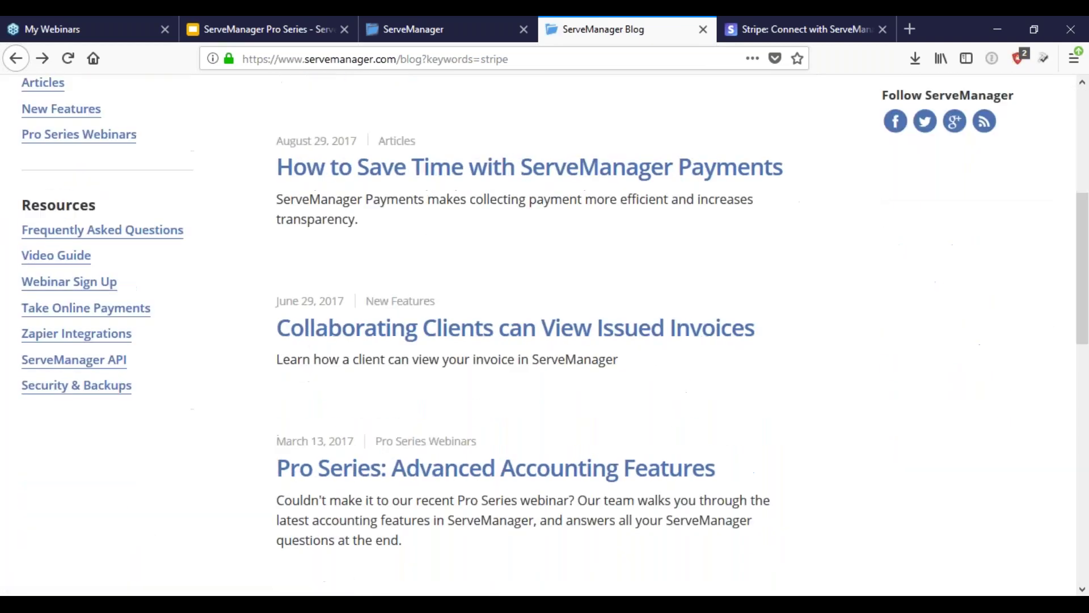
pyautogui.scroll(-8, 545, 329)
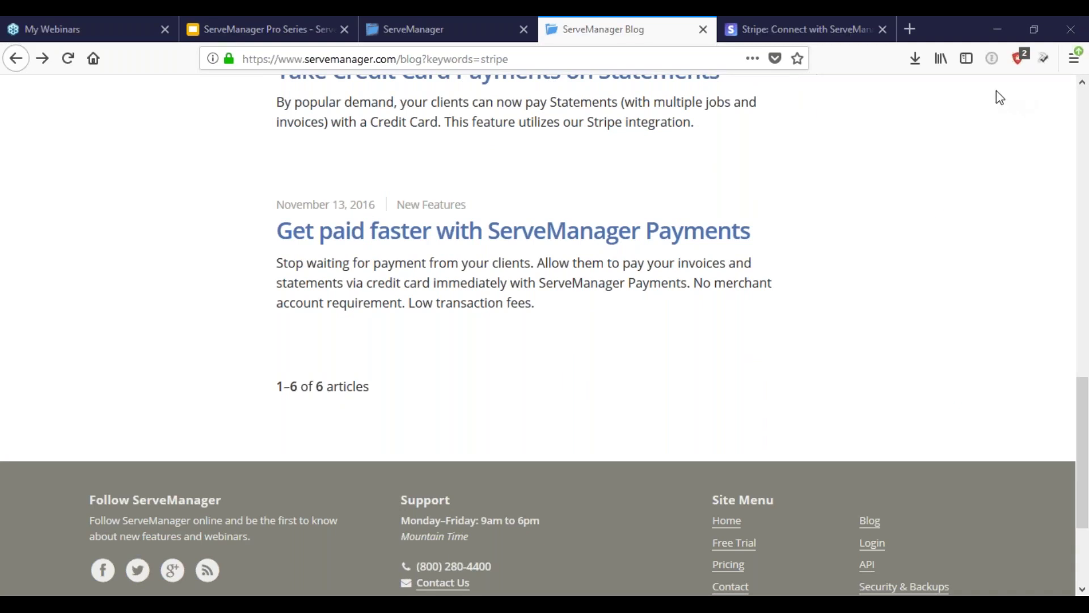
pyautogui.click(1079, 24)
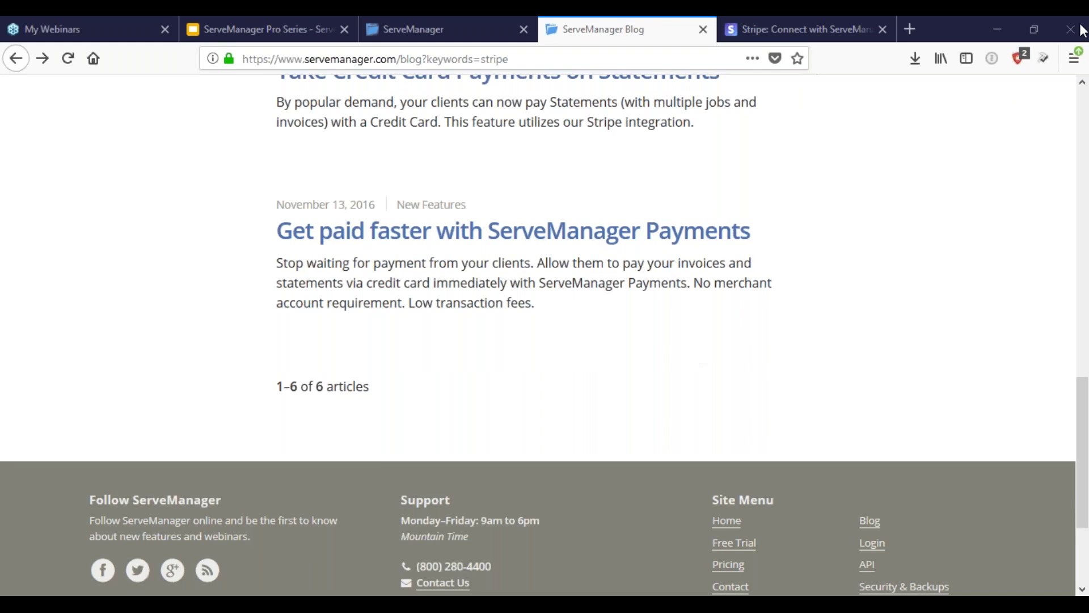